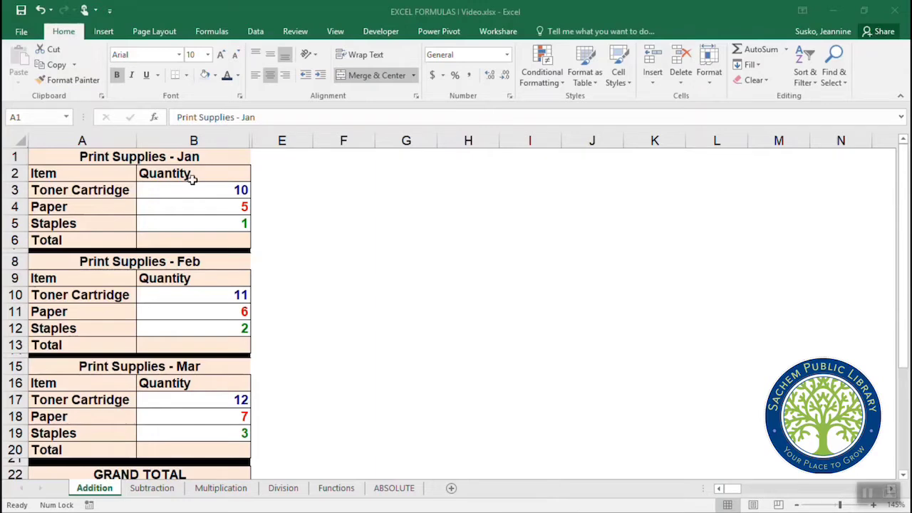
Total the January quantities B3:B5 in cell B6 with AutoSum and check the resulting formula.
{"action": "left_click_drag", "start_coordinate": [188, 189], "coordinate": [193, 240]}
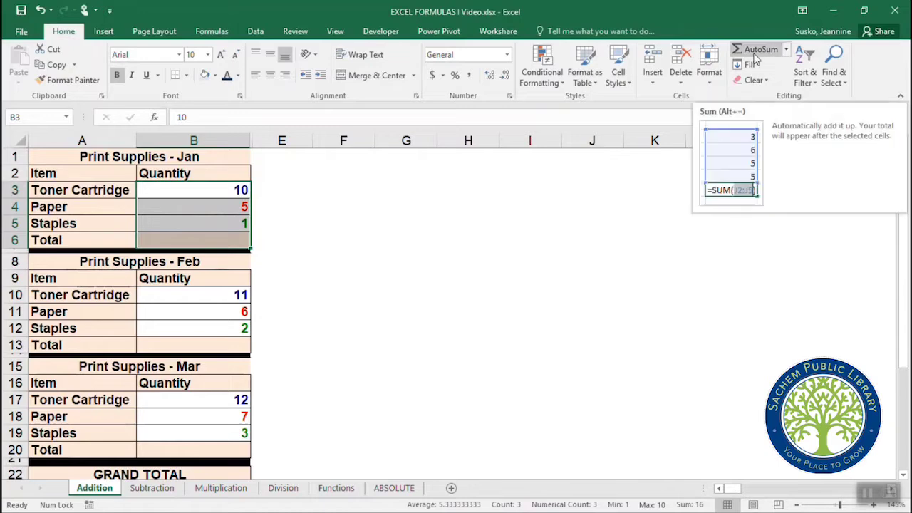
{"action": "left_click", "coordinate": [755, 57]}
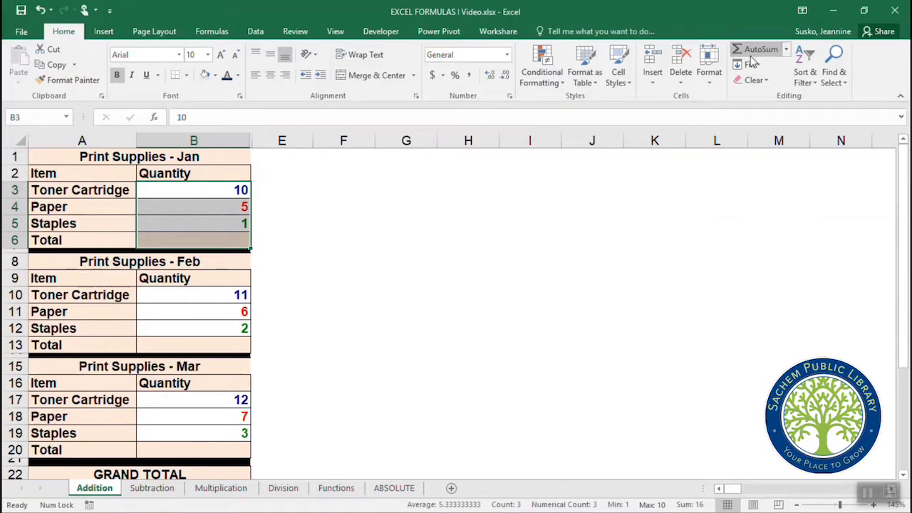
{"action": "left_click", "coordinate": [201, 241]}
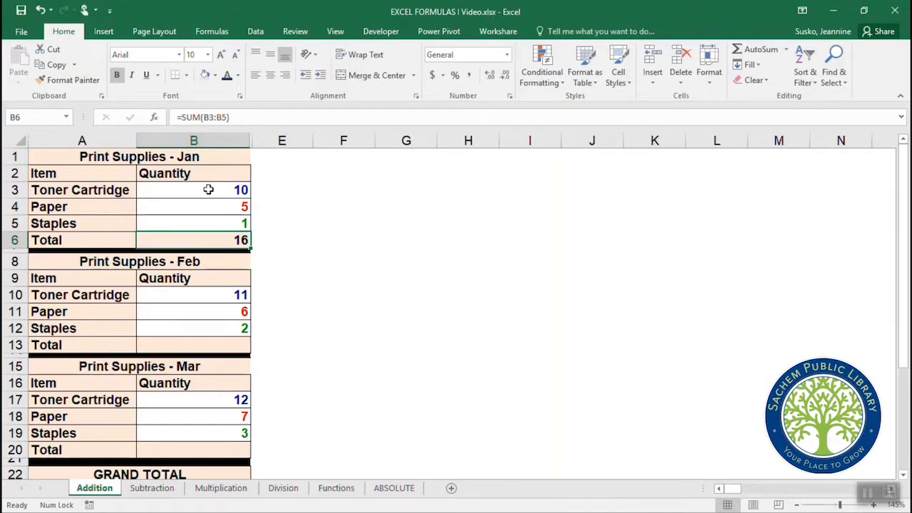
{"action": "left_click_drag", "start_coordinate": [208, 190], "coordinate": [205, 223]}
{"action": "left_click", "coordinate": [239, 240]}
Try a quantity of 0 for January's Toner Cartridge in B3, and undo the change.
{"action": "left_click", "coordinate": [231, 191]}
{"action": "type", "text": "0"}
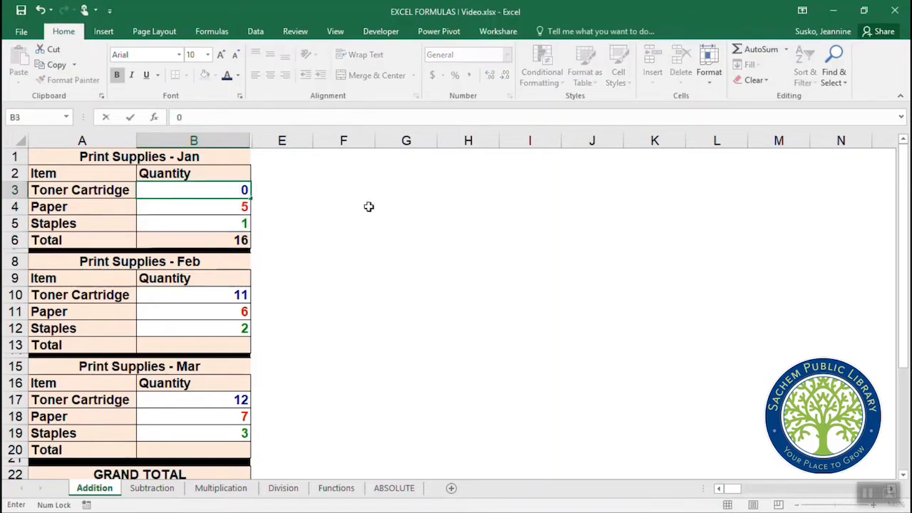
{"action": "key", "text": "Return"}
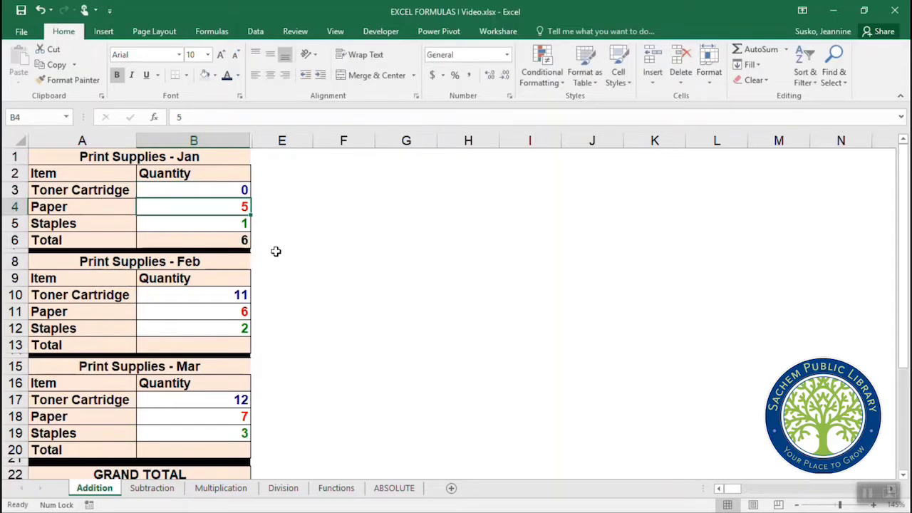
{"action": "left_click", "coordinate": [40, 11]}
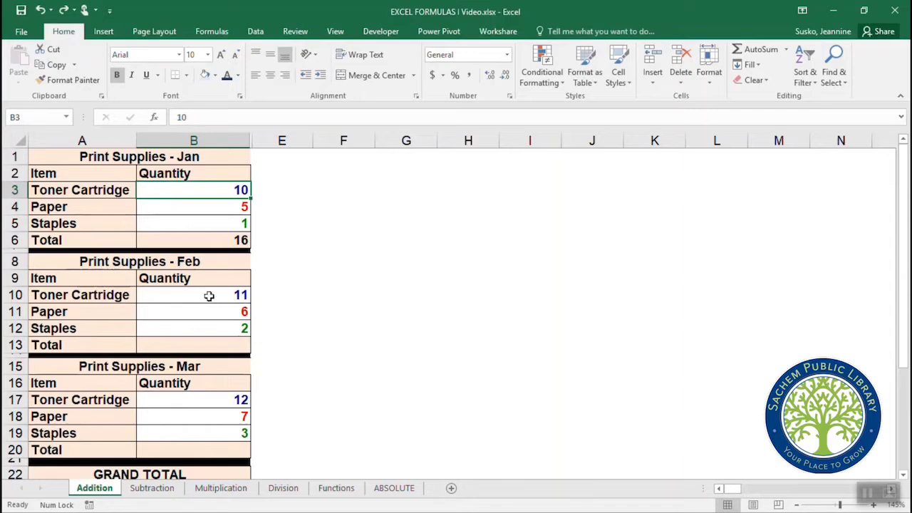
Total the February quantities in B13 and the March quantities in B20 with AutoSum.
{"action": "left_click_drag", "start_coordinate": [209, 297], "coordinate": [210, 345]}
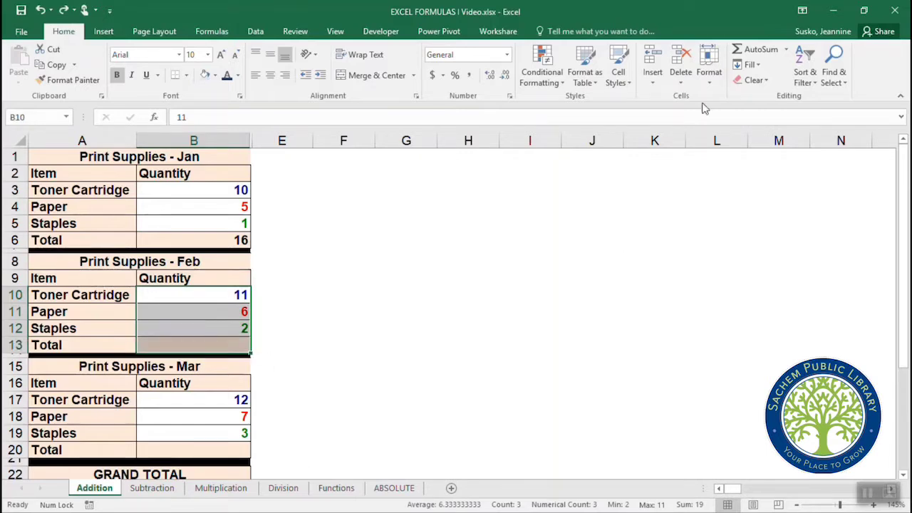
{"action": "left_click", "coordinate": [753, 53]}
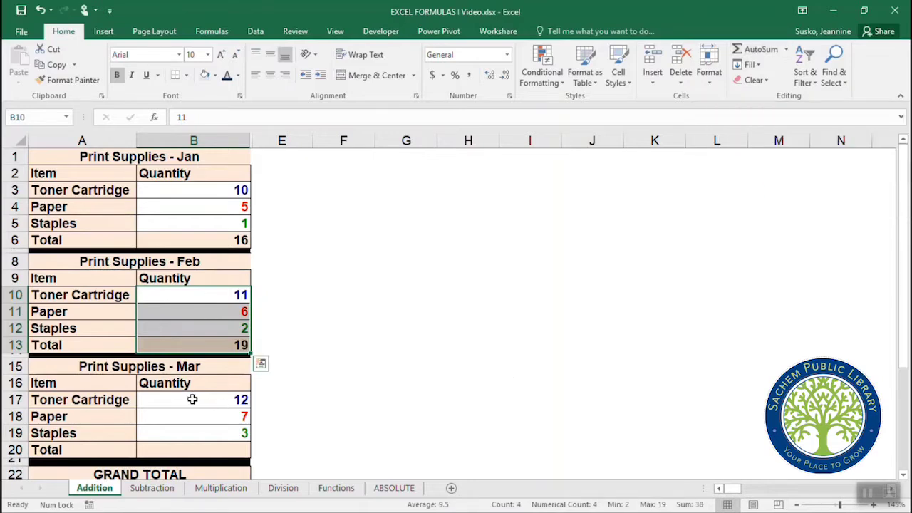
{"action": "left_click_drag", "start_coordinate": [195, 399], "coordinate": [199, 451]}
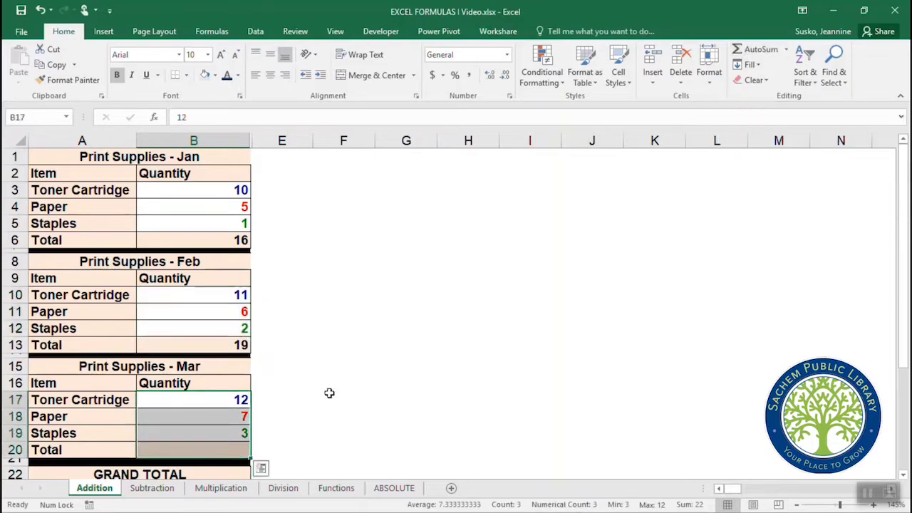
{"action": "left_click", "coordinate": [753, 53]}
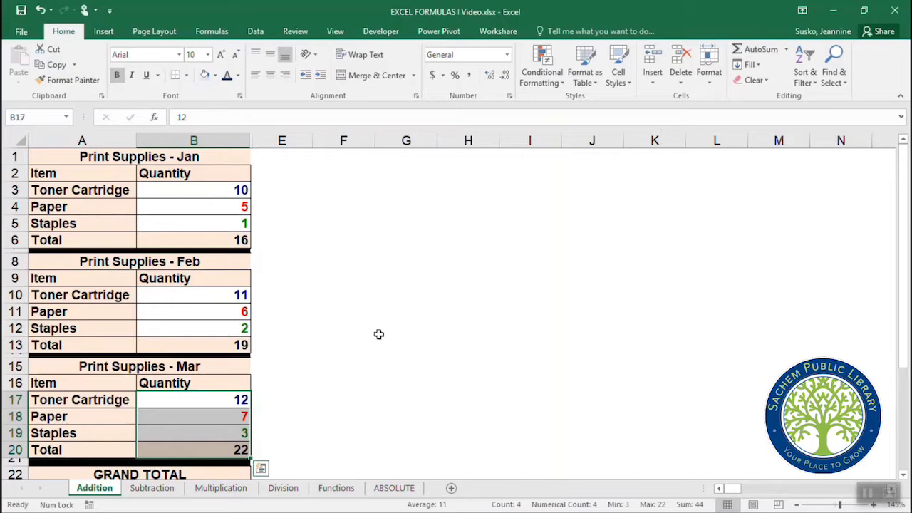
Add the three months' toner cartridge quantities in GRAND TOTAL cell B23 with the formula =B3+B10+B17.
{"action": "scroll", "coordinate": [379, 334], "scroll_direction": "down", "scroll_amount": 1}
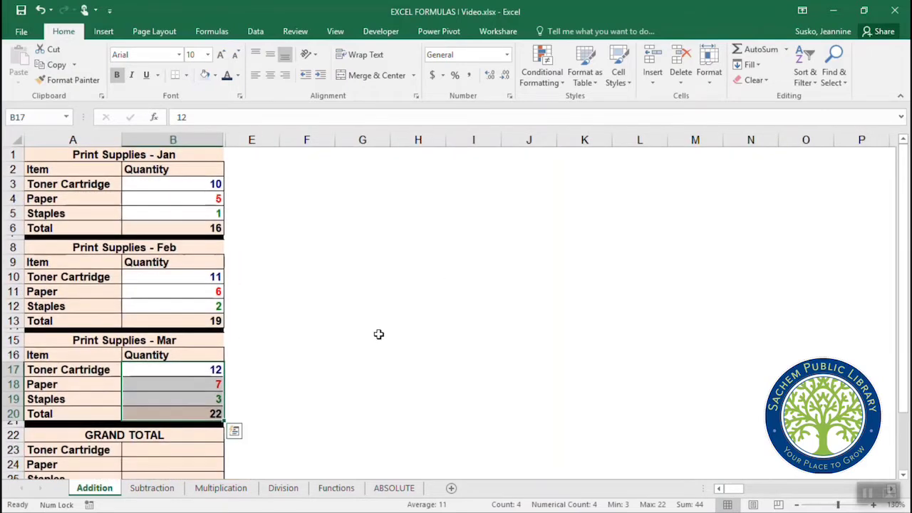
{"action": "scroll", "coordinate": [379, 334], "scroll_direction": "down", "scroll_amount": 1}
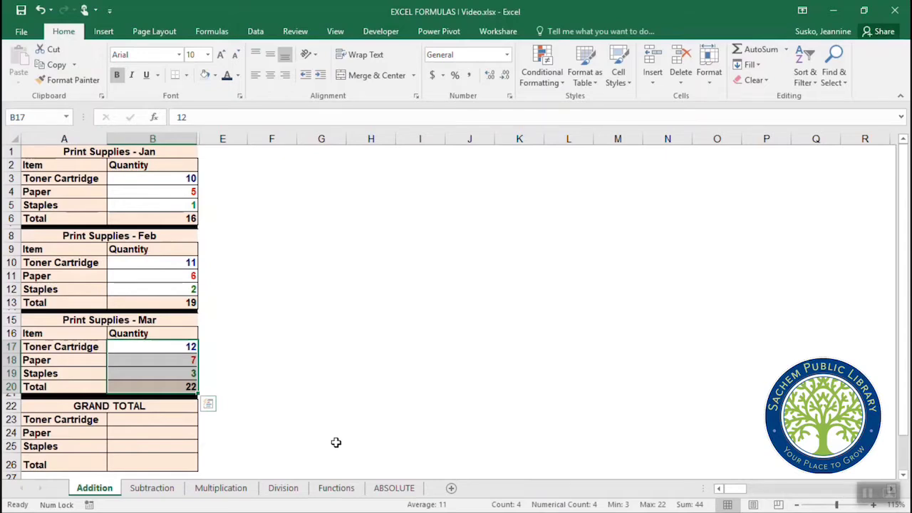
{"action": "left_click", "coordinate": [178, 179]}
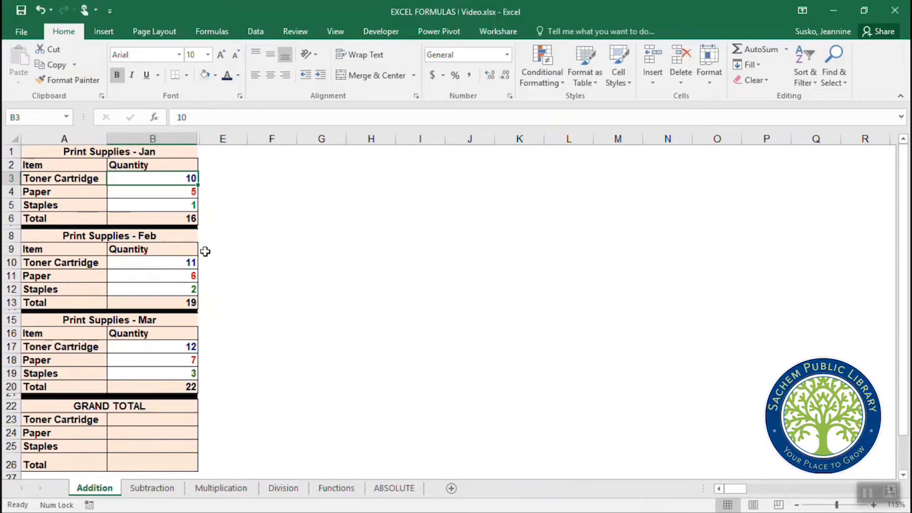
{"action": "left_click", "coordinate": [184, 264]}
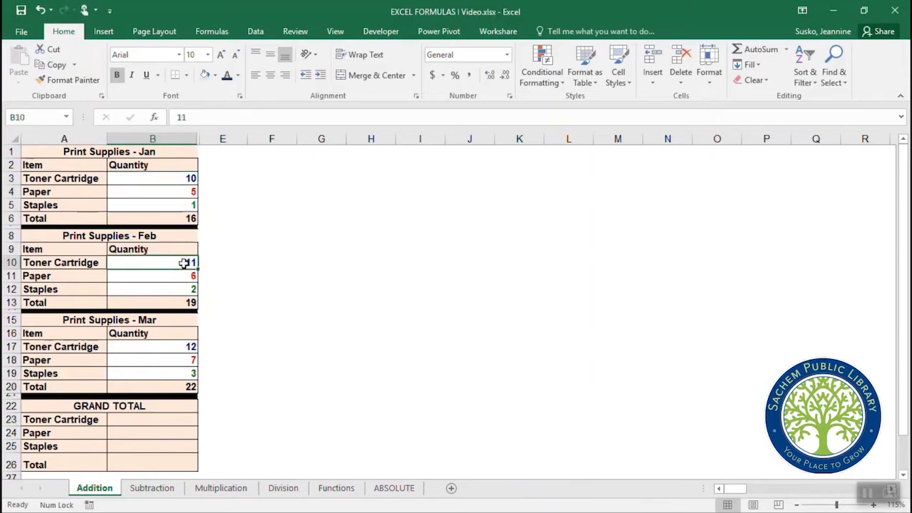
{"action": "left_click", "coordinate": [175, 348]}
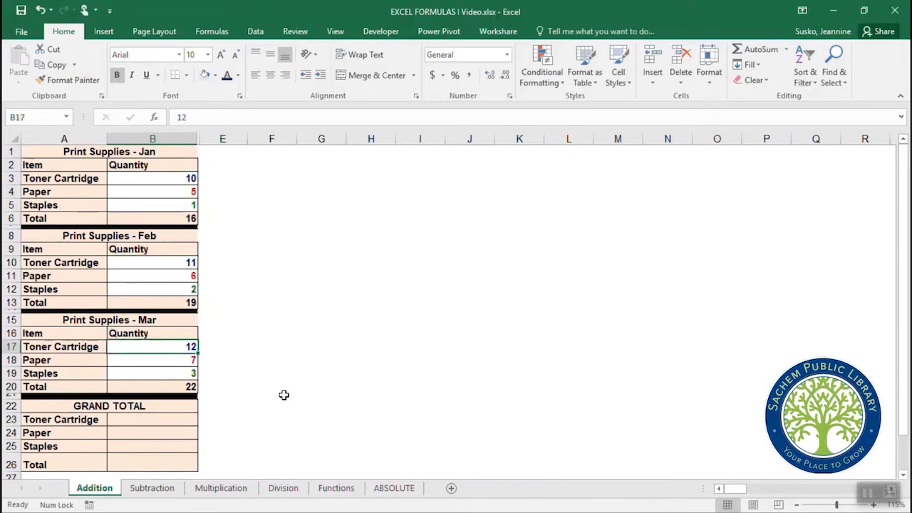
{"action": "left_click", "coordinate": [155, 422]}
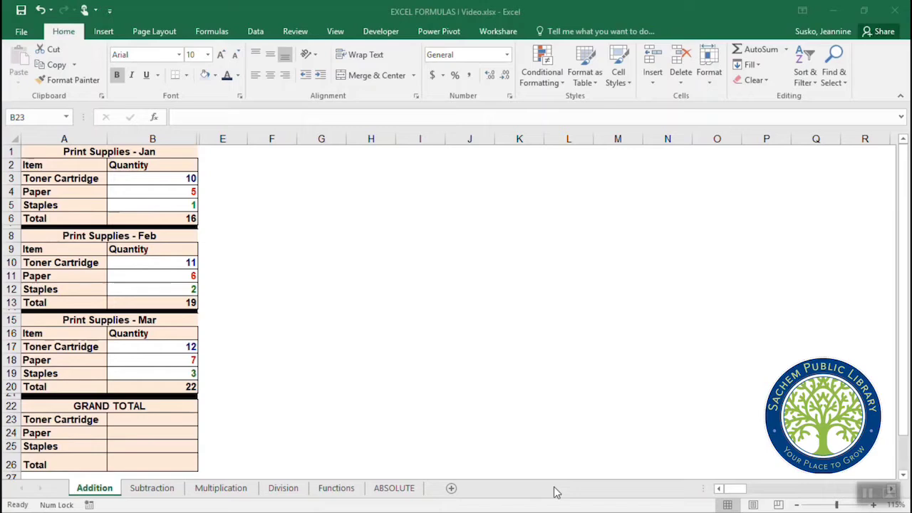
{"action": "left_click", "coordinate": [166, 419]}
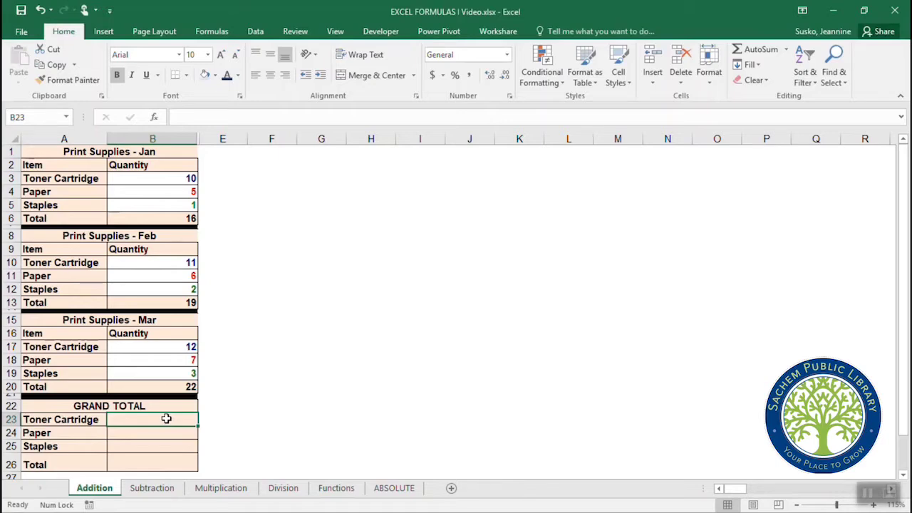
{"action": "type", "text": "="}
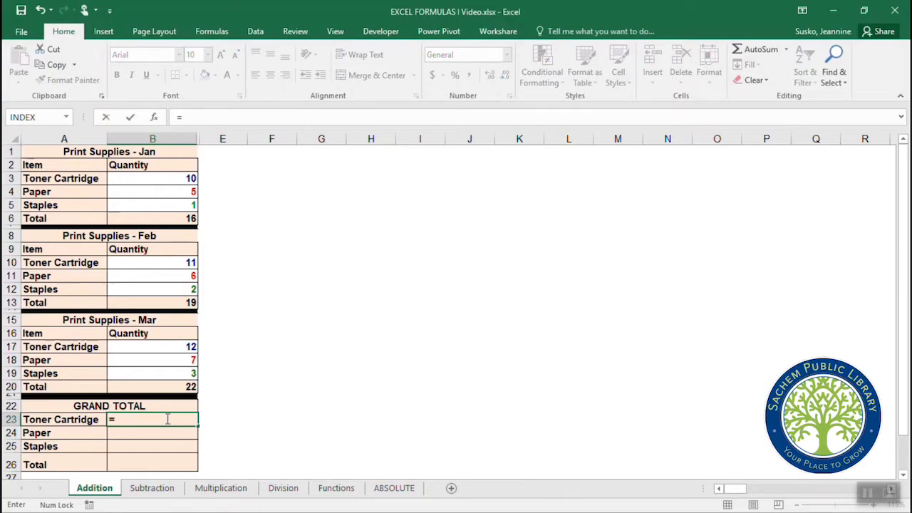
{"action": "left_click", "coordinate": [175, 178]}
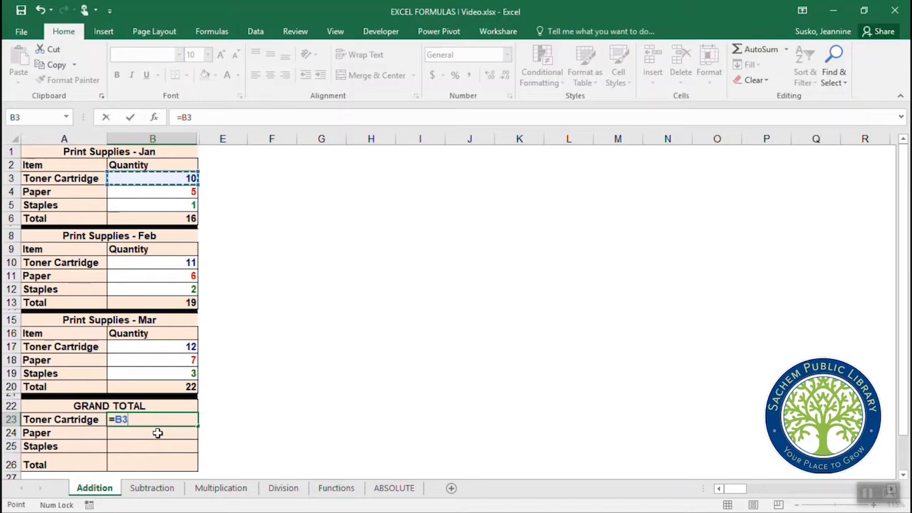
{"action": "type", "text": "+"}
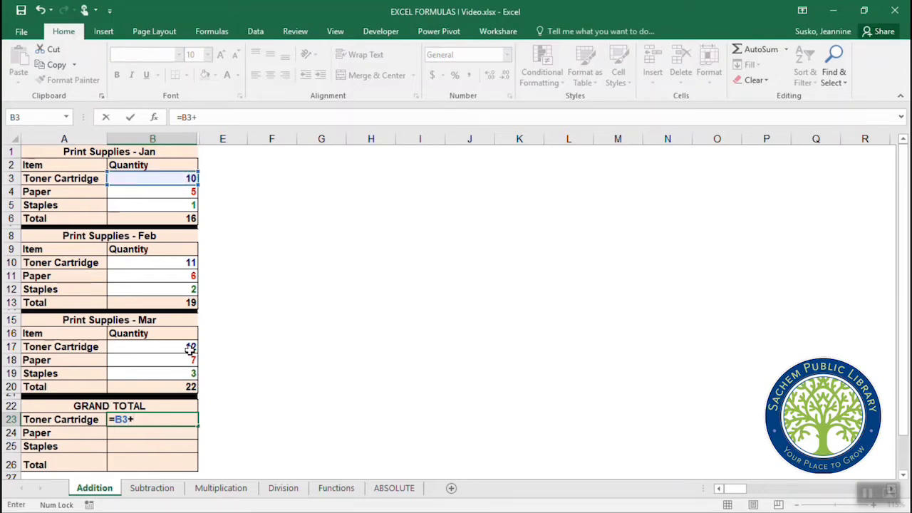
{"action": "left_click", "coordinate": [169, 263]}
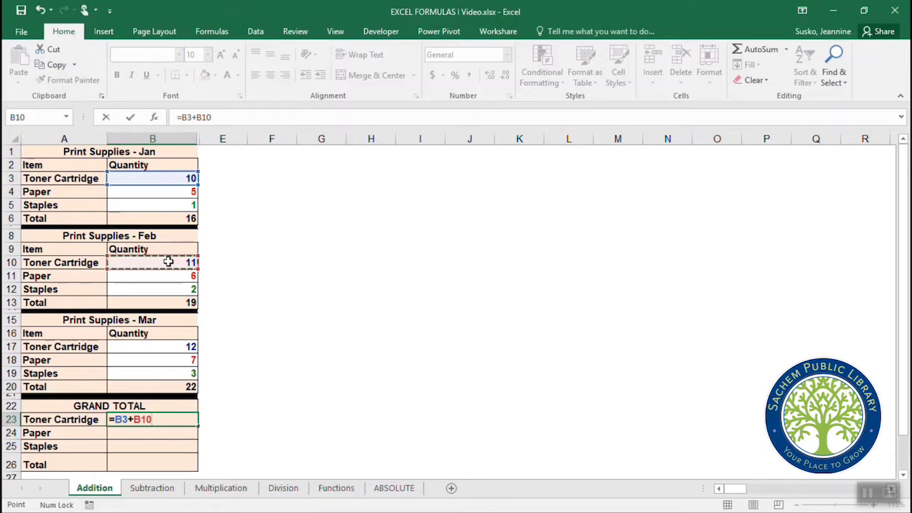
{"action": "type", "text": "+"}
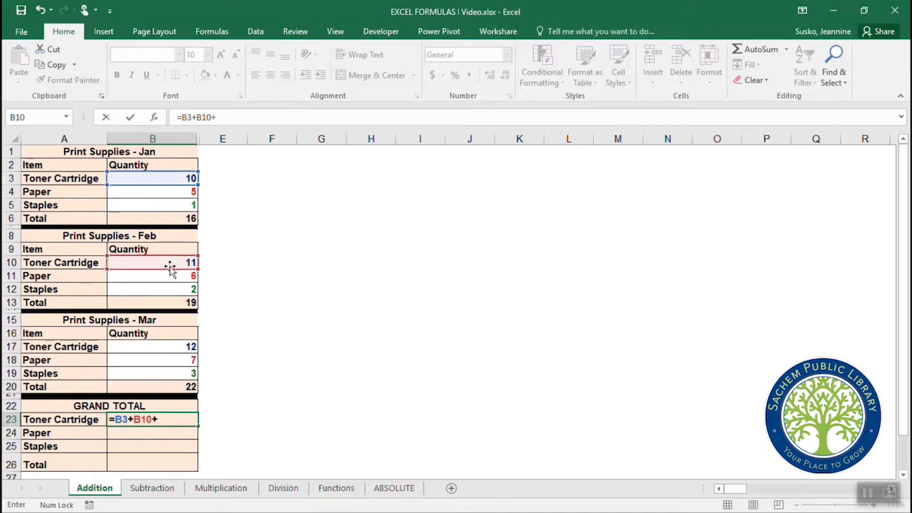
{"action": "left_click", "coordinate": [150, 349]}
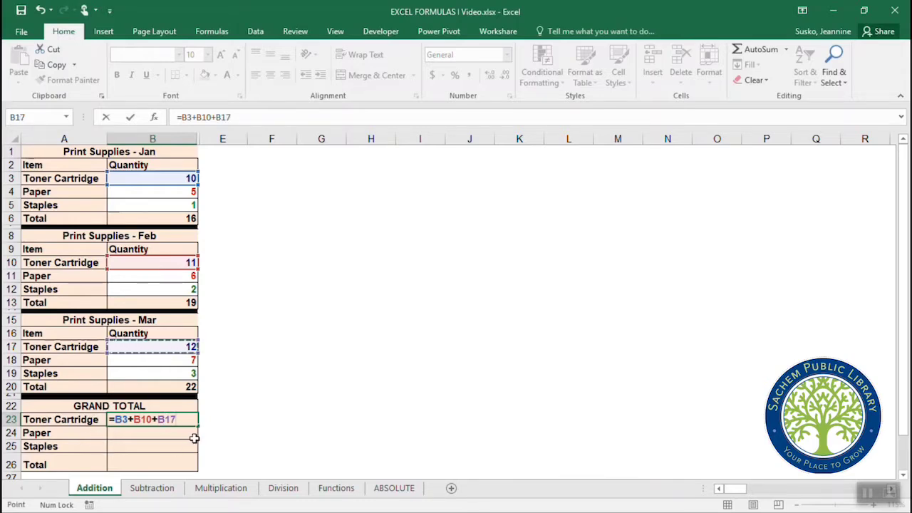
{"action": "key", "text": "Return"}
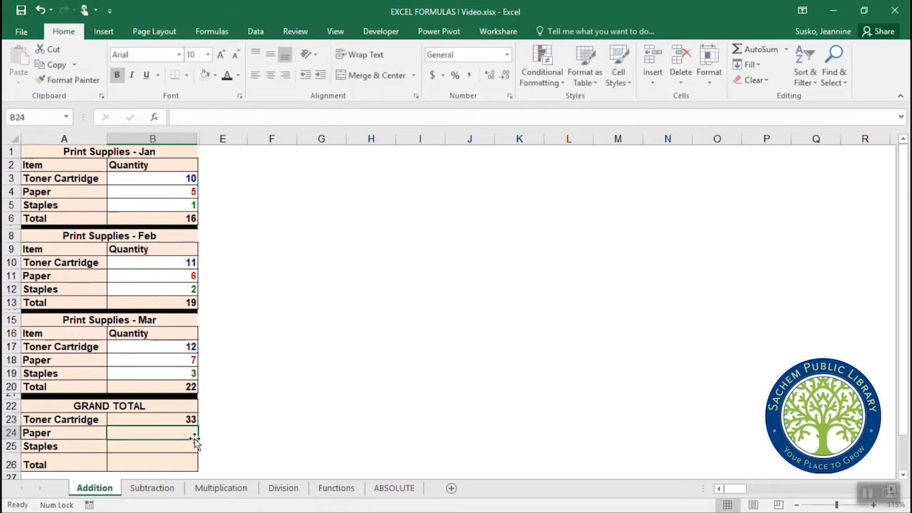
{"action": "left_click", "coordinate": [168, 421]}
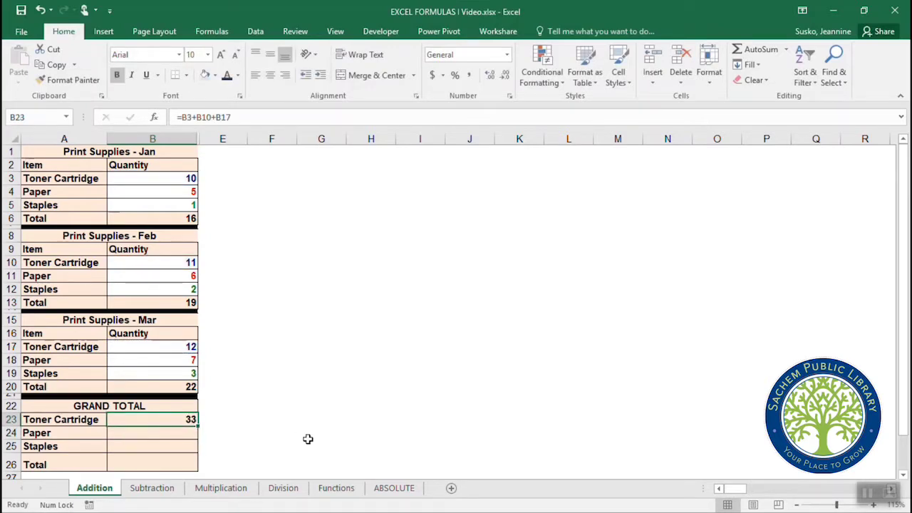
Add the three months' paper quantities in GRAND TOTAL cell B24 with the formula =B4+B11+B18.
{"action": "left_click", "coordinate": [163, 434]}
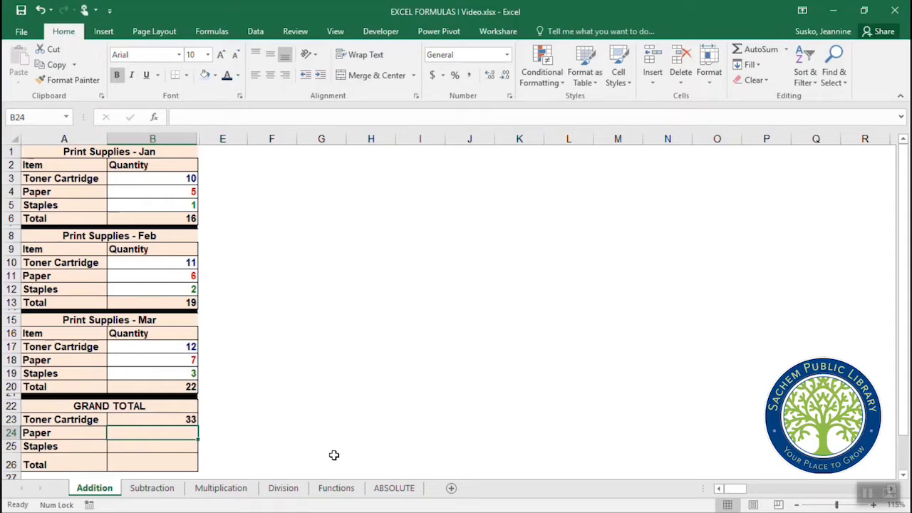
{"action": "type", "text": "="}
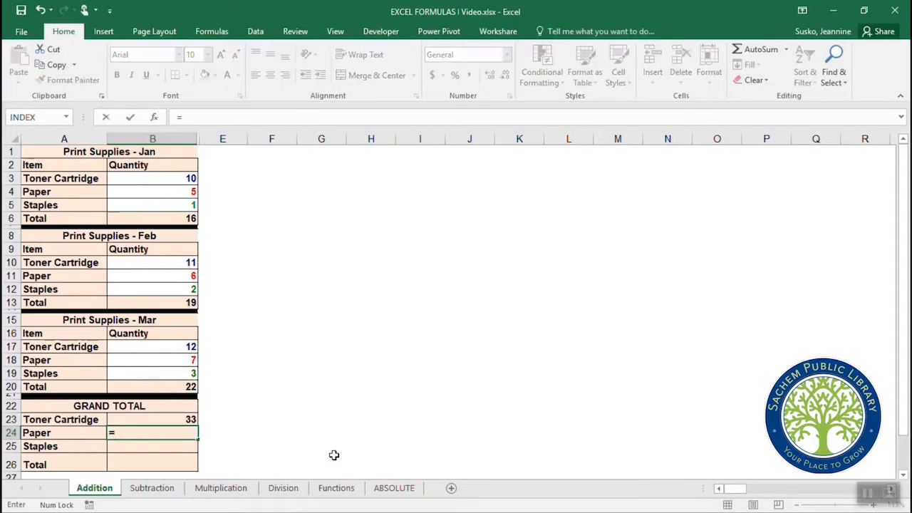
{"action": "left_click", "coordinate": [157, 192]}
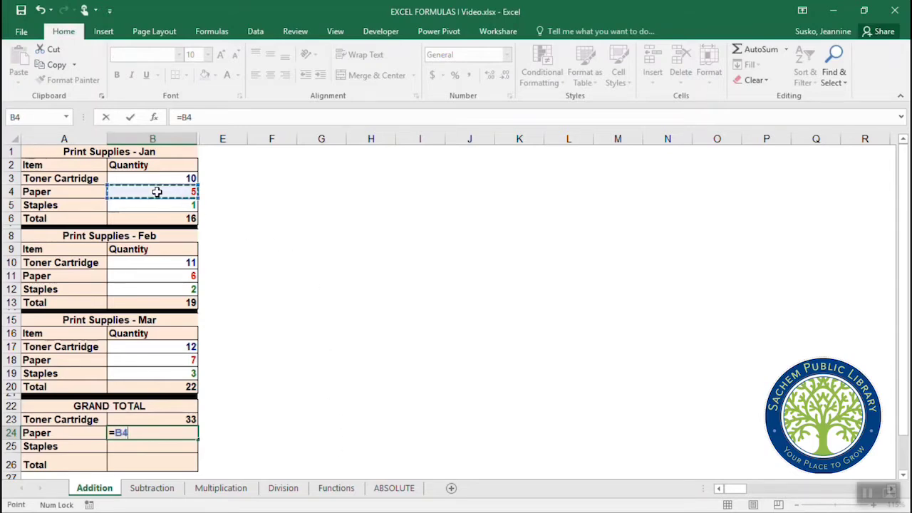
{"action": "type", "text": "+"}
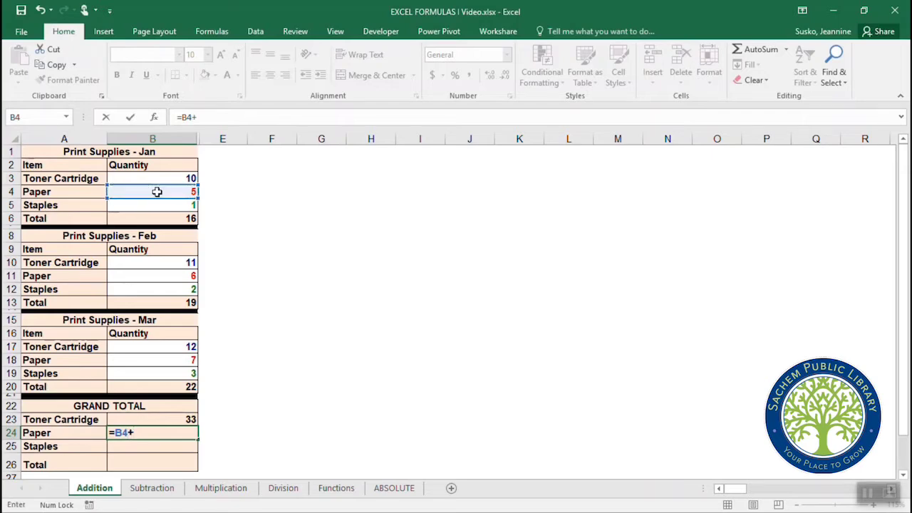
{"action": "left_click", "coordinate": [133, 275]}
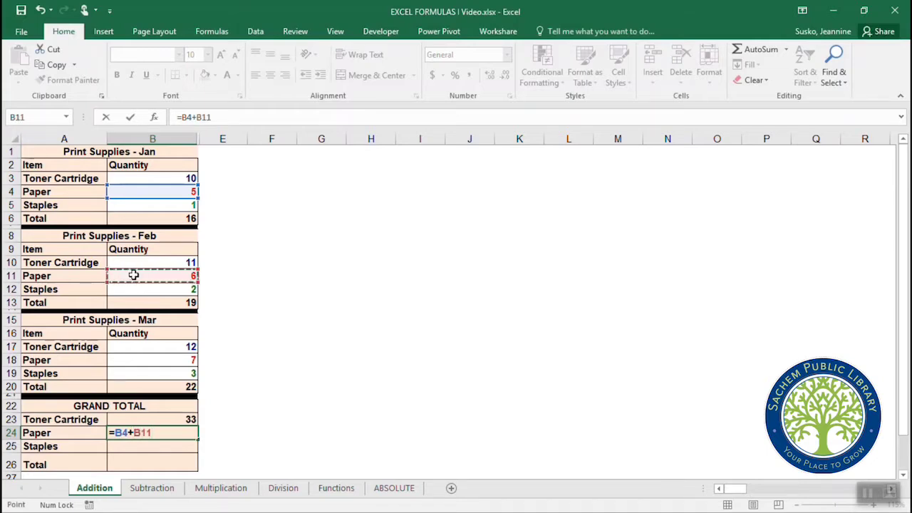
{"action": "type", "text": "+"}
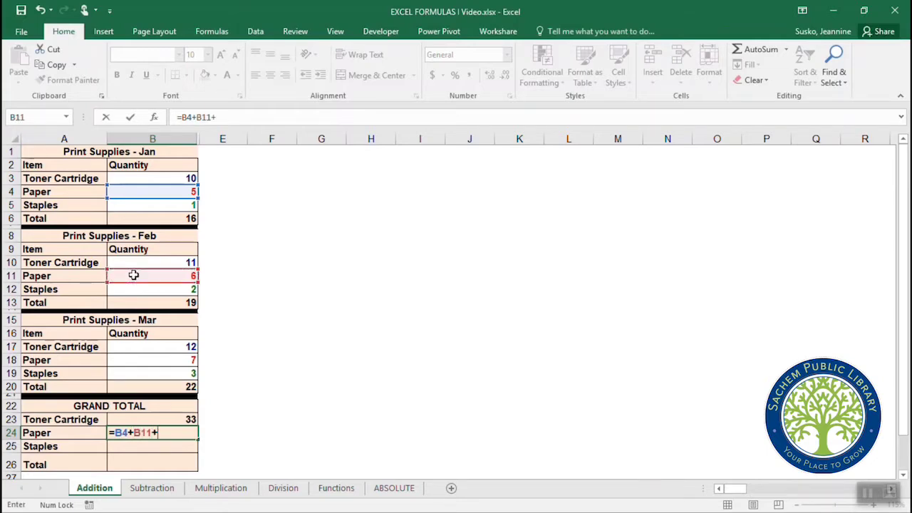
{"action": "left_click", "coordinate": [146, 362]}
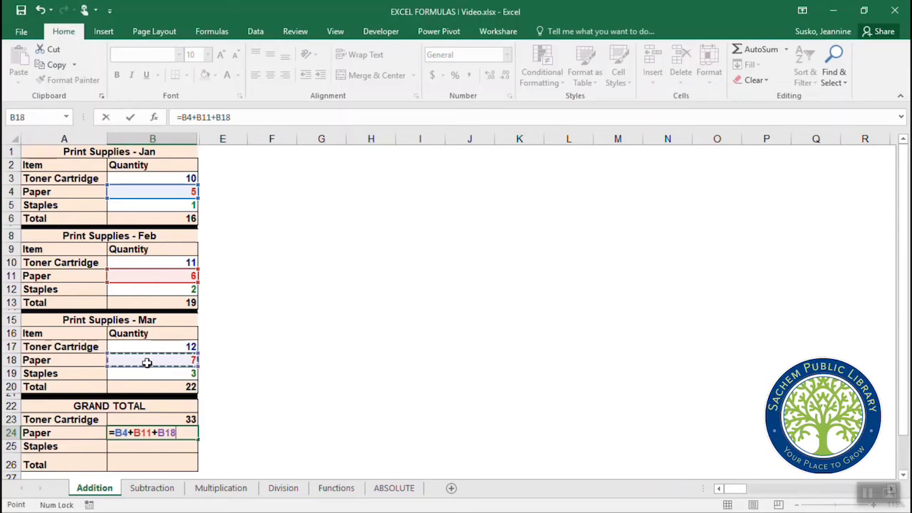
{"action": "key", "text": "Return"}
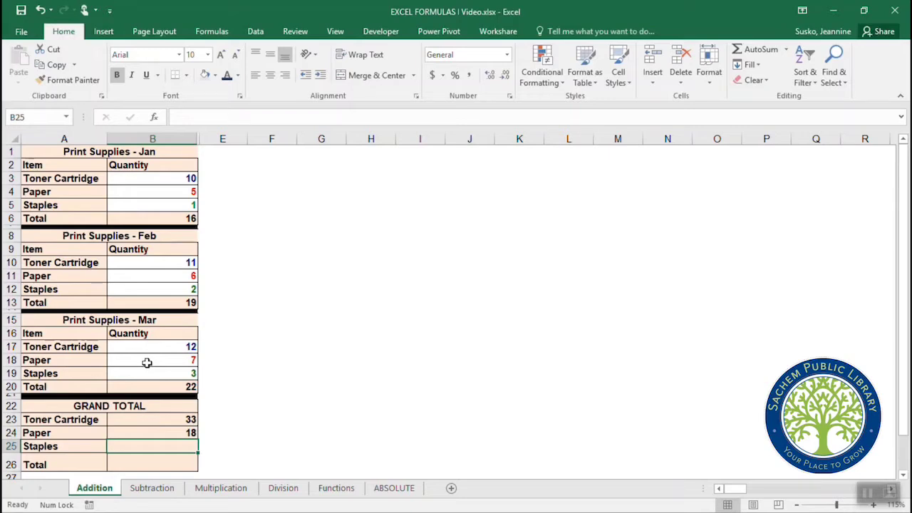
Add the three months' staples quantities in GRAND TOTAL cell B25 with the formula =B5+B12+B19.
{"action": "type", "text": "="}
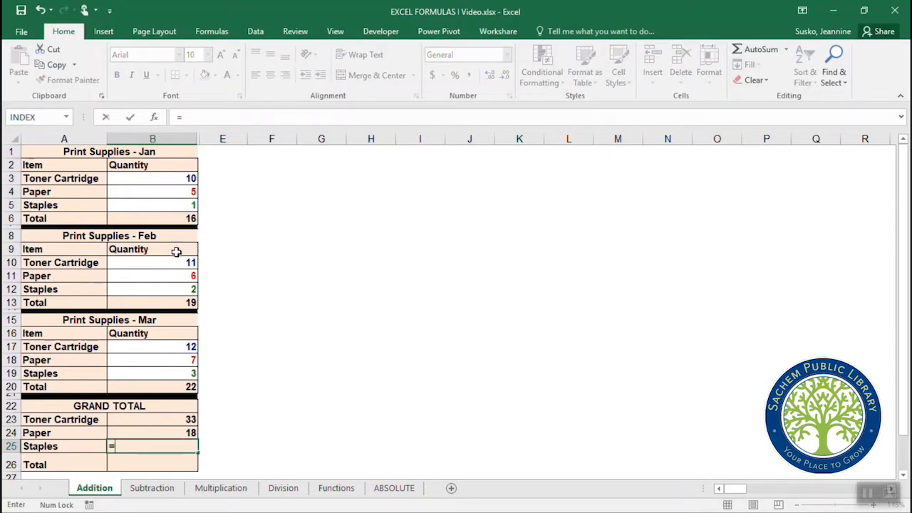
{"action": "left_click", "coordinate": [169, 205]}
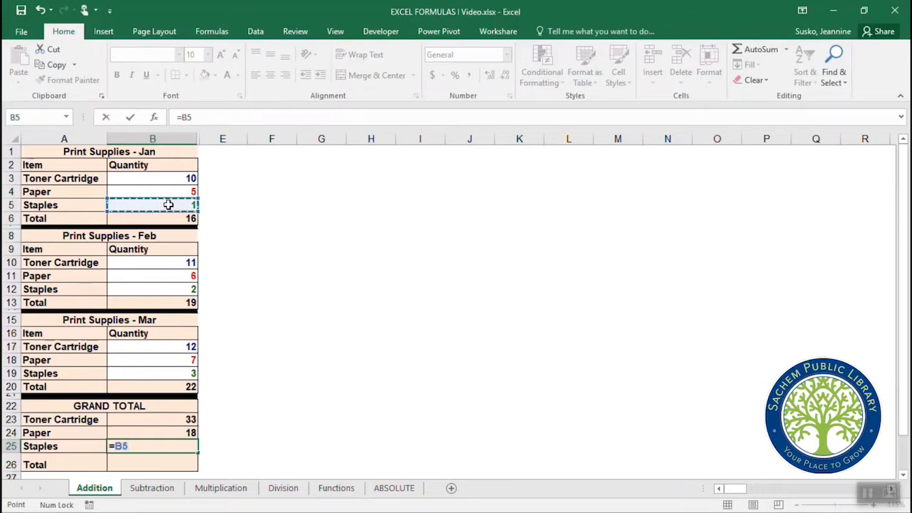
{"action": "type", "text": "+"}
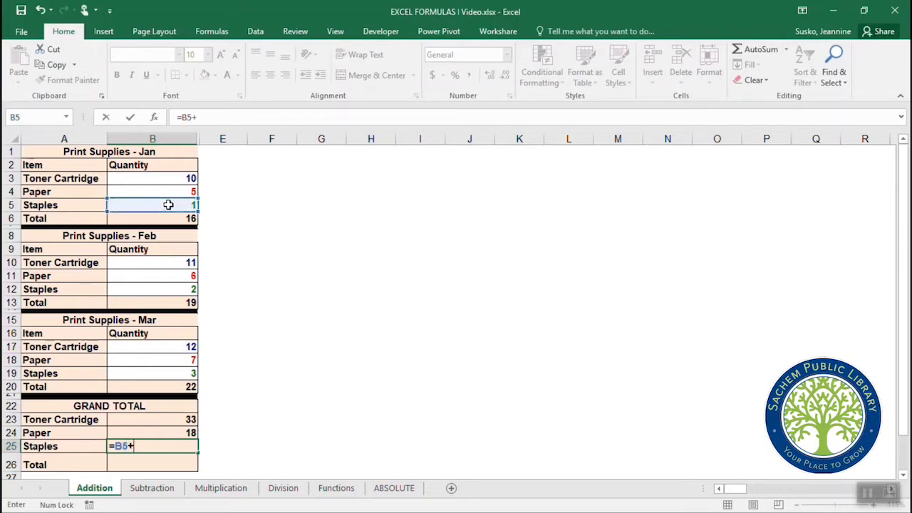
{"action": "left_click", "coordinate": [151, 289]}
{"action": "type", "text": "+"}
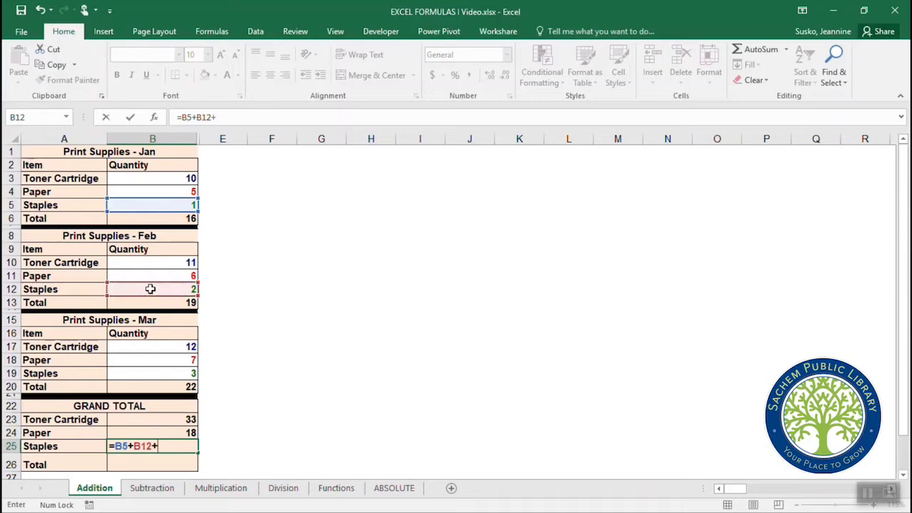
{"action": "left_click", "coordinate": [163, 375]}
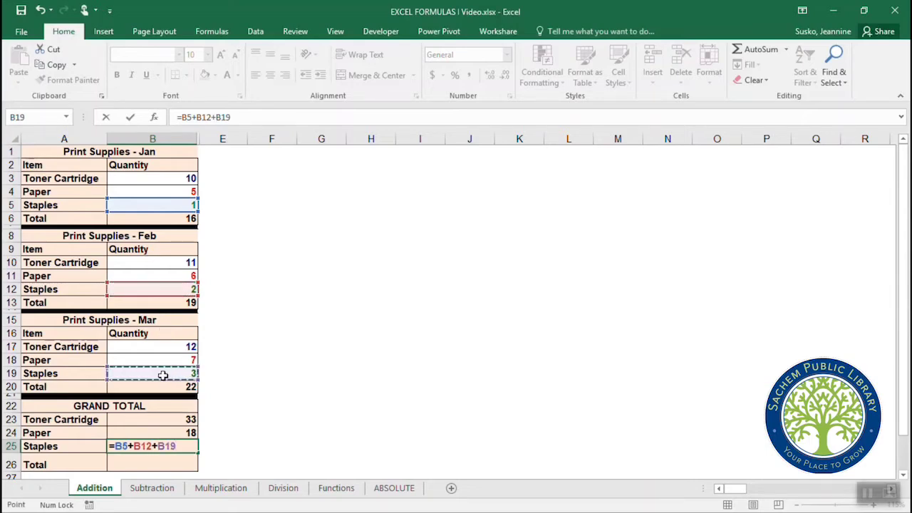
{"action": "key", "text": "Return"}
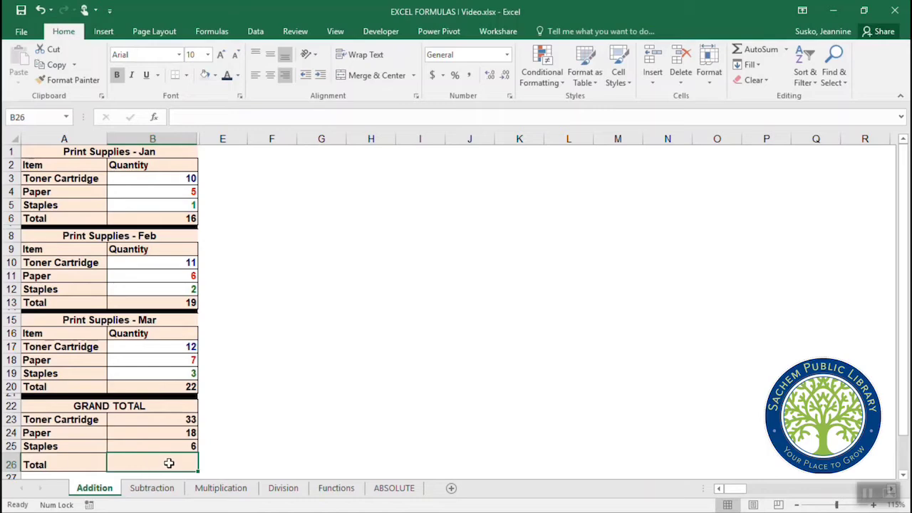
Total the GRAND TOTAL quantities of the three items in B26 with AutoSum, and check the resulting formula.
{"action": "left_click", "coordinate": [149, 421]}
{"action": "left_click_drag", "start_coordinate": [149, 420], "coordinate": [142, 462]}
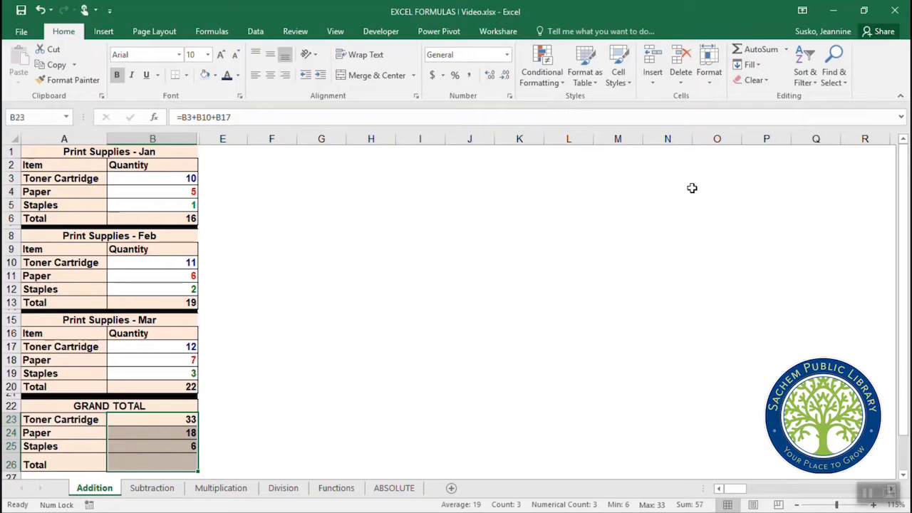
{"action": "left_click", "coordinate": [764, 53]}
{"action": "left_click", "coordinate": [188, 465]}
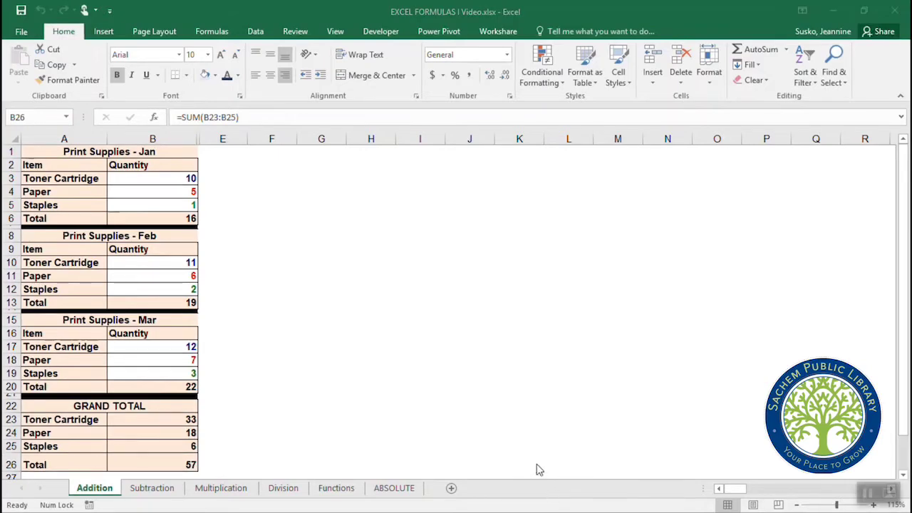
On the Subtraction sheet, calculate January's profit in D4 with the formula =B4-C4.
{"action": "left_click", "coordinate": [147, 492]}
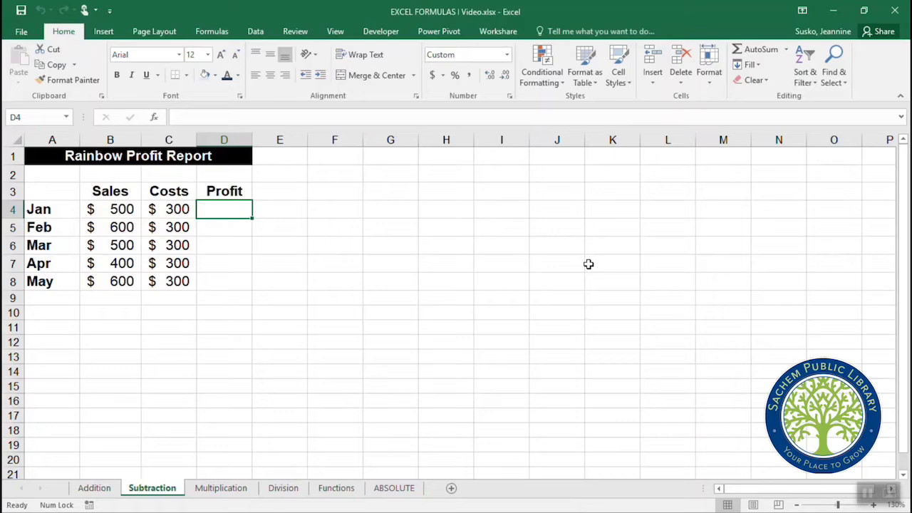
{"action": "type", "text": "="}
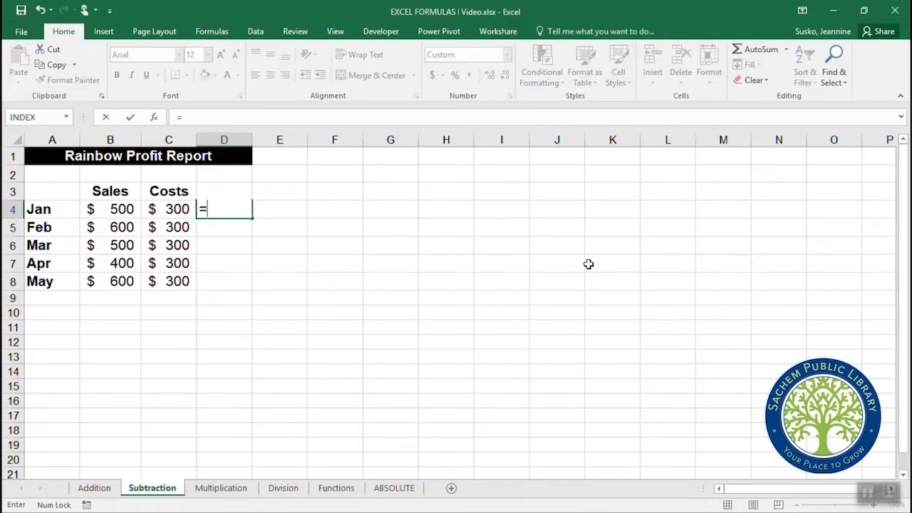
{"action": "left_click", "coordinate": [119, 209]}
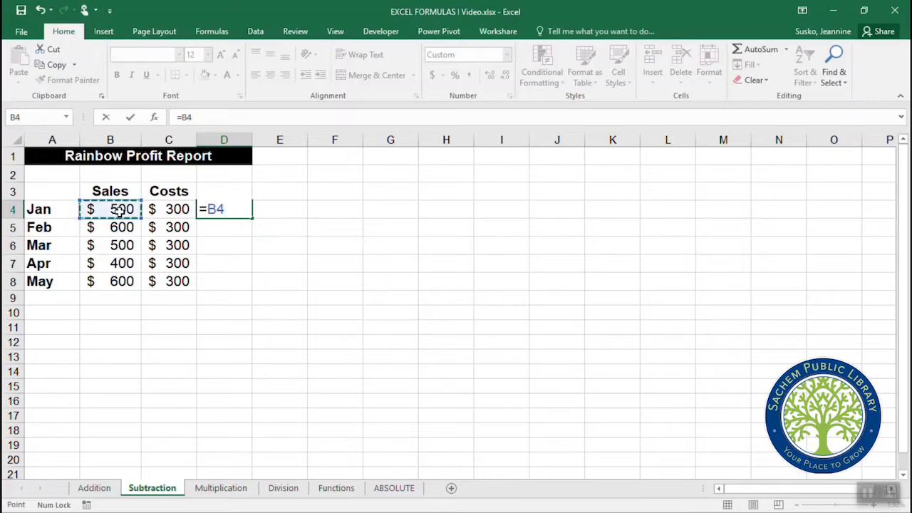
{"action": "type", "text": "-"}
{"action": "left_click", "coordinate": [185, 209]}
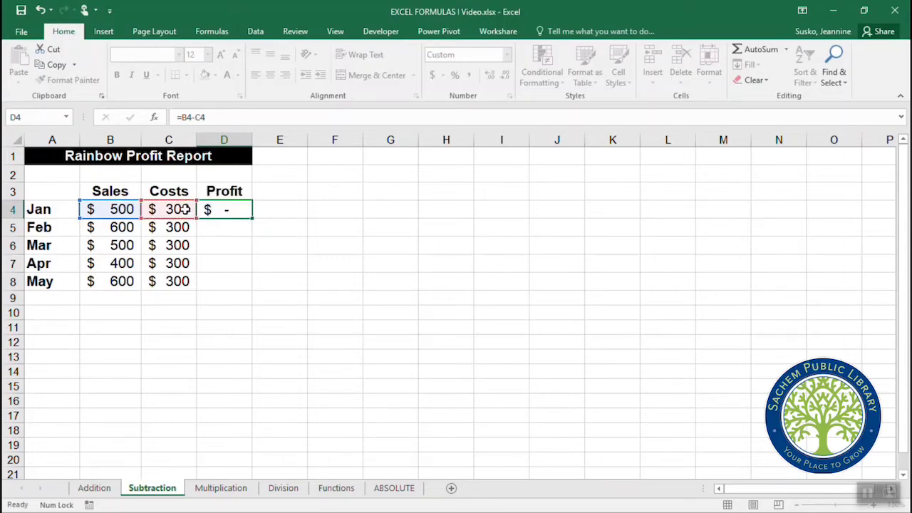
{"action": "key", "text": "Return"}
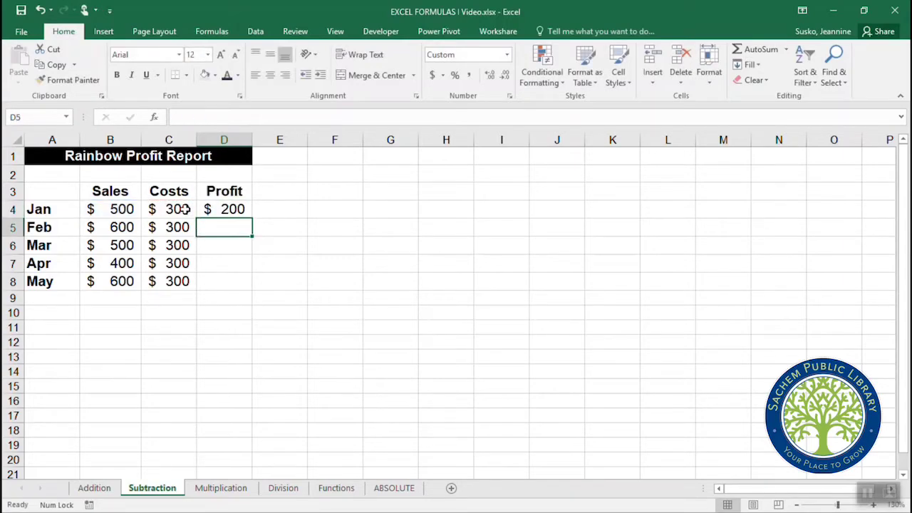
Try filling January's profit formula from D4 down to D8, and undo the fill.
{"action": "left_click", "coordinate": [209, 208]}
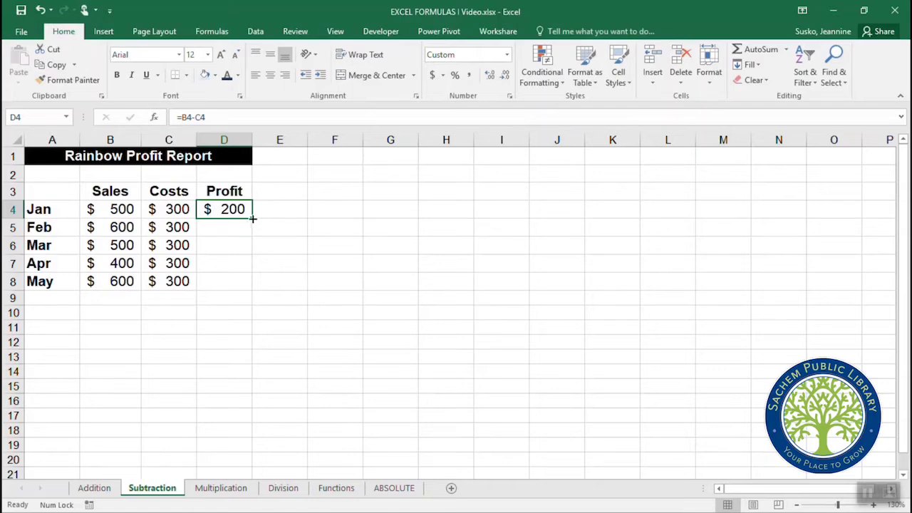
{"action": "left_click_drag", "start_coordinate": [252, 219], "coordinate": [256, 288]}
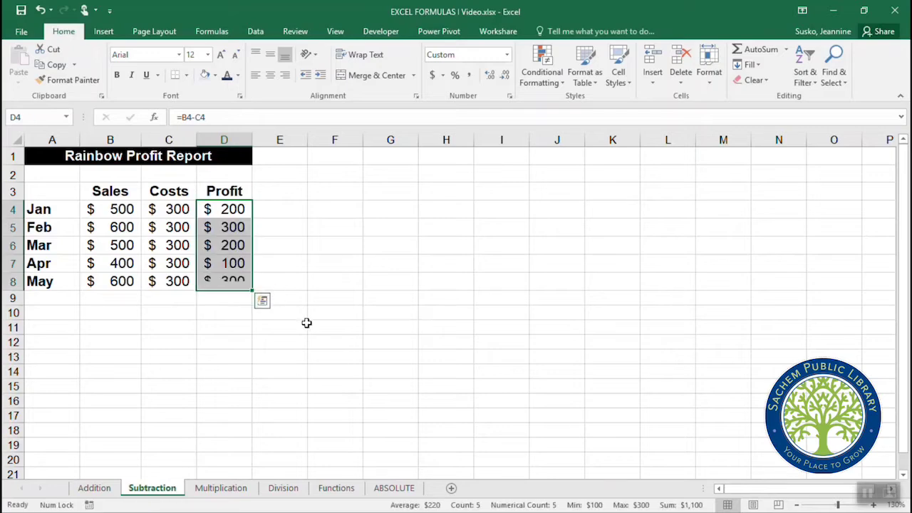
{"action": "left_click", "coordinate": [41, 10]}
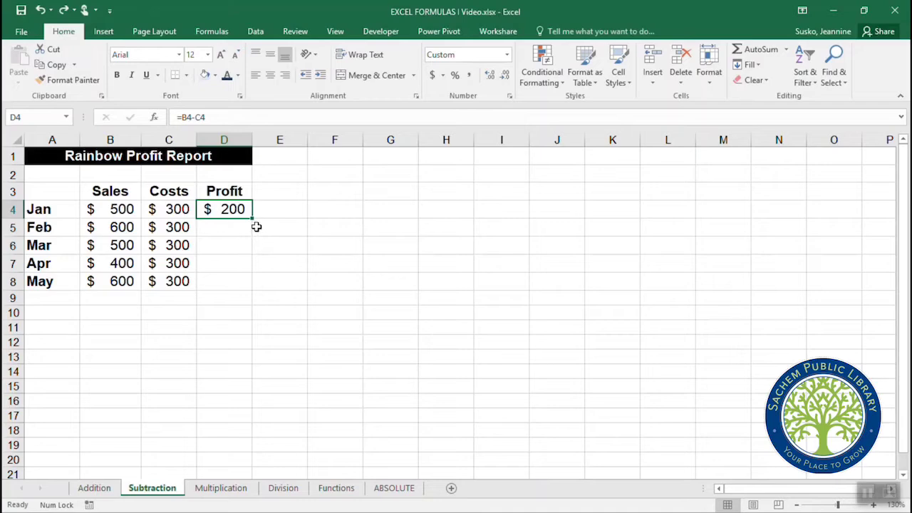
Copy the profit formula from D4 down through May in D8, and compare the formulas in D4 and D5.
{"action": "left_click_drag", "start_coordinate": [252, 219], "coordinate": [251, 286]}
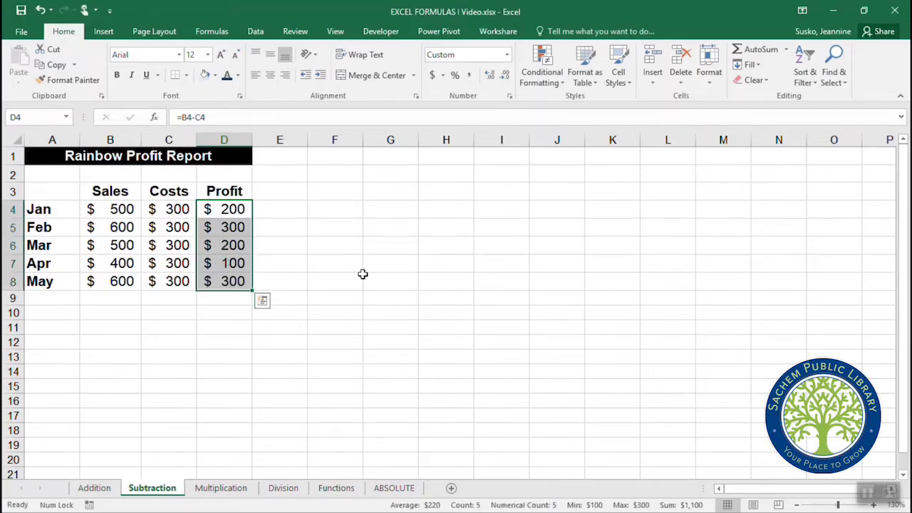
{"action": "left_click", "coordinate": [236, 226]}
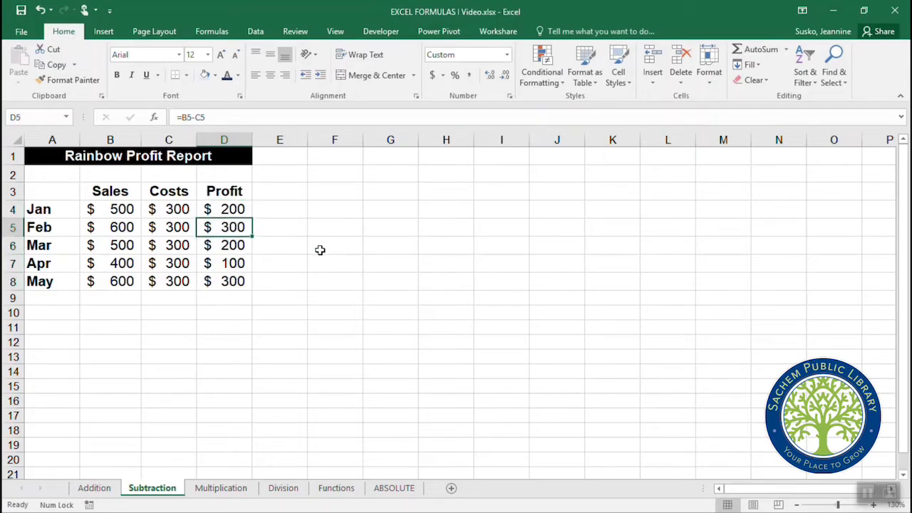
{"action": "left_click", "coordinate": [243, 208]}
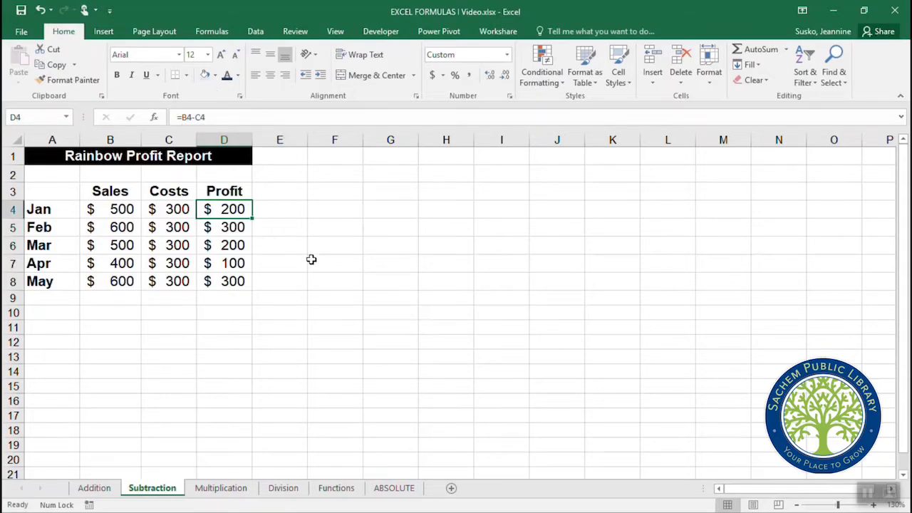
{"action": "left_click", "coordinate": [240, 227]}
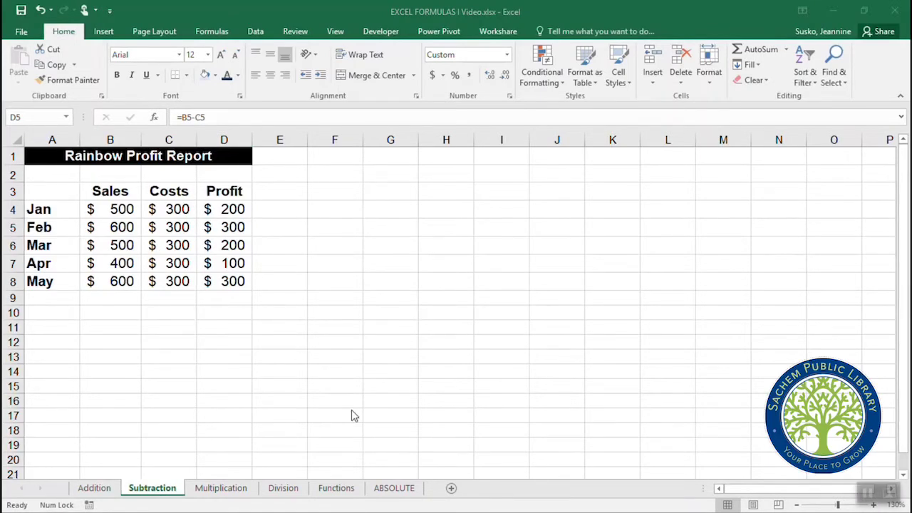
On the Multiplication sheet, calculate the first employee's gross pay in F2 with the formula =D2*E2.
{"action": "left_click", "coordinate": [221, 489]}
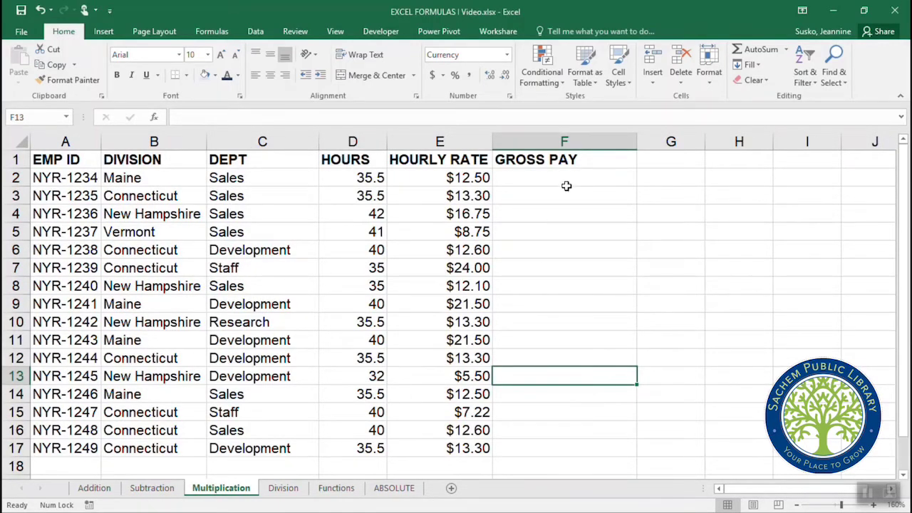
{"action": "left_click", "coordinate": [570, 178]}
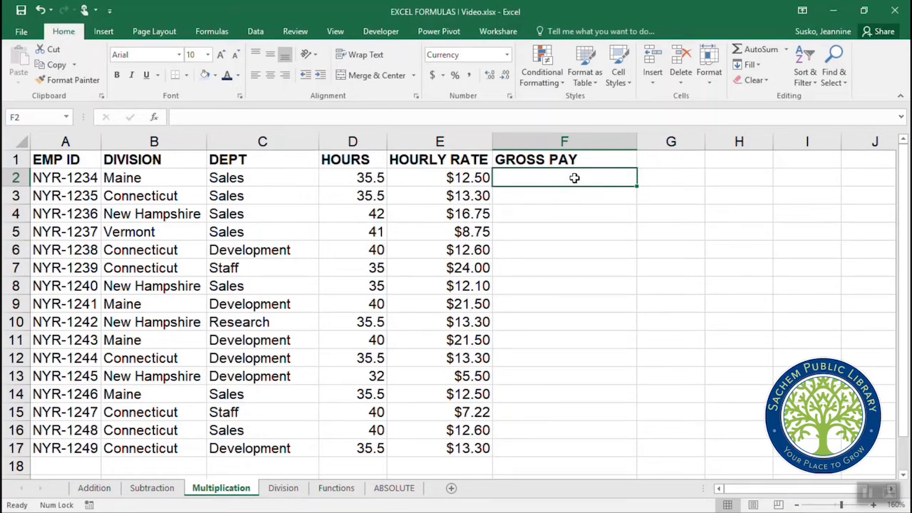
{"action": "type", "text": "="}
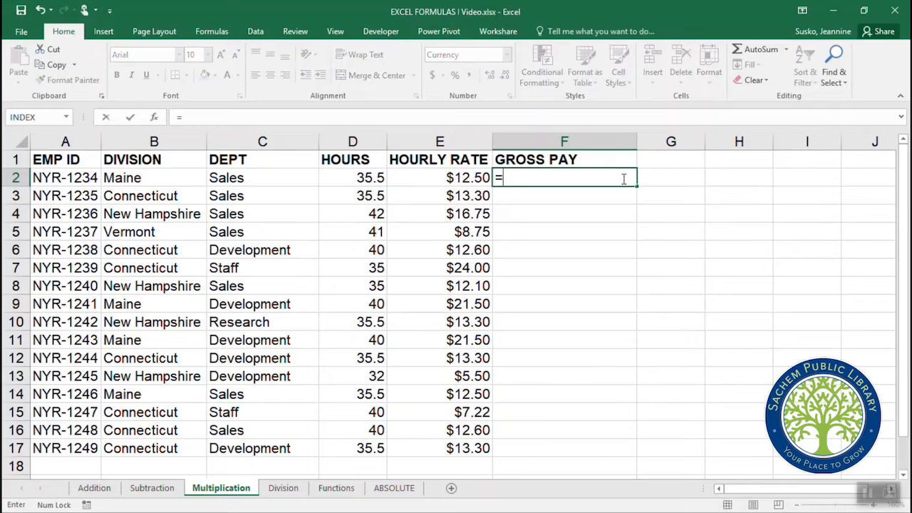
{"action": "left_click", "coordinate": [335, 177]}
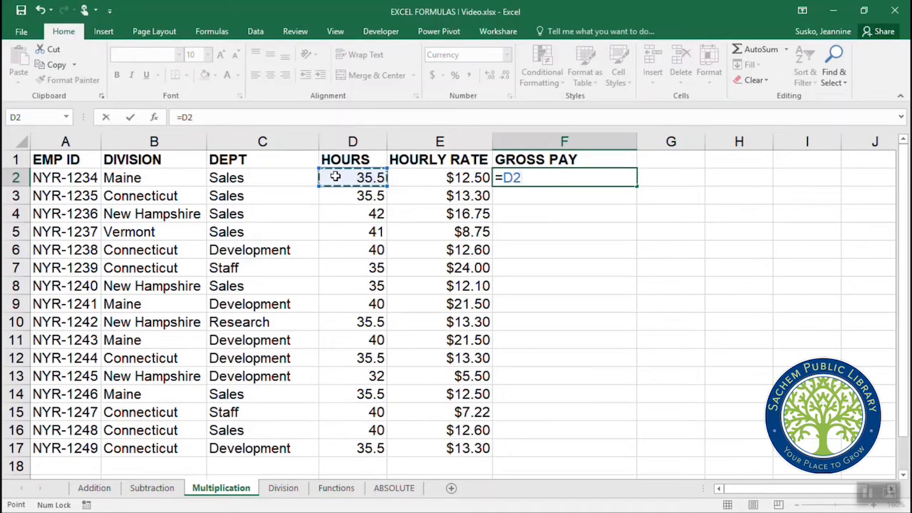
{"action": "type", "text": "*"}
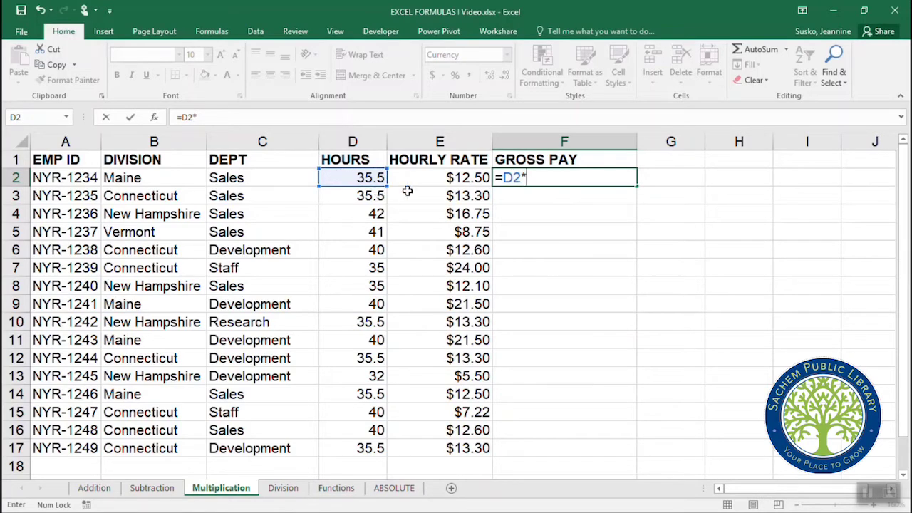
{"action": "left_click", "coordinate": [430, 178]}
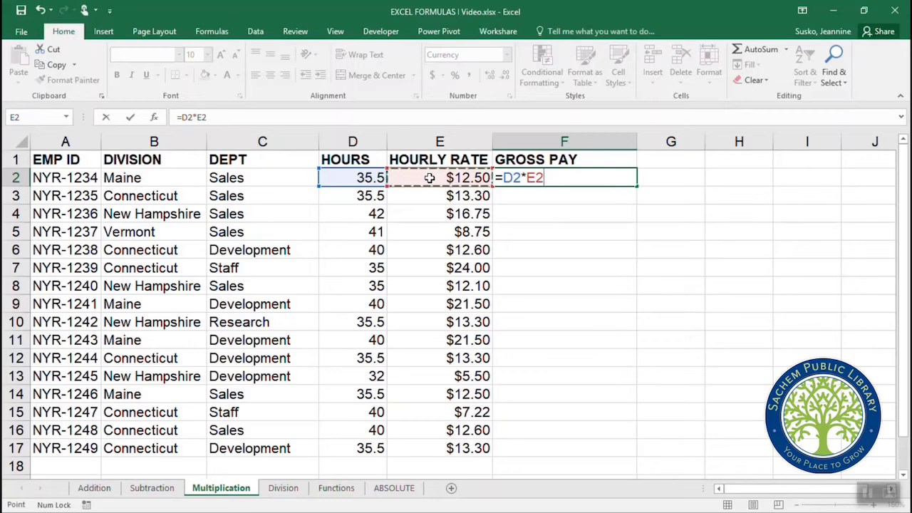
{"action": "key", "text": "Return"}
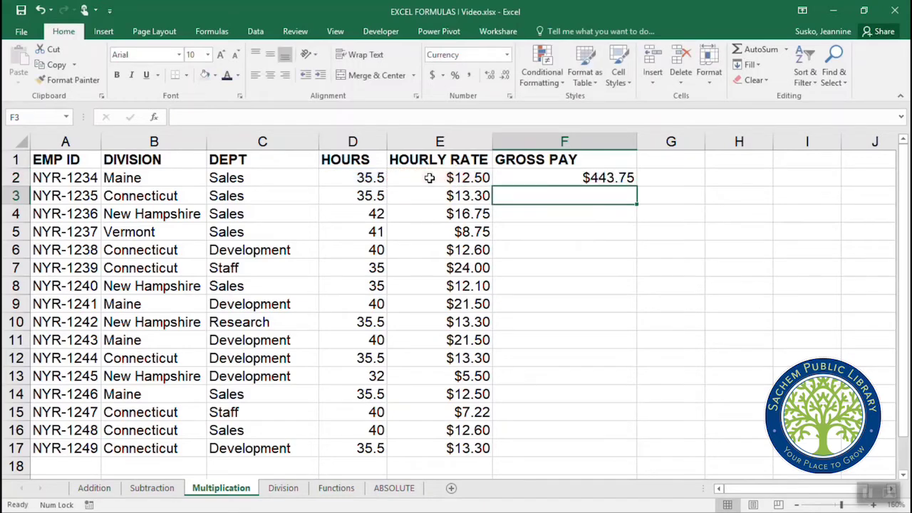
Fill the gross pay formula from F2 down to F17, and check the copied formula in the last row.
{"action": "left_click", "coordinate": [510, 180]}
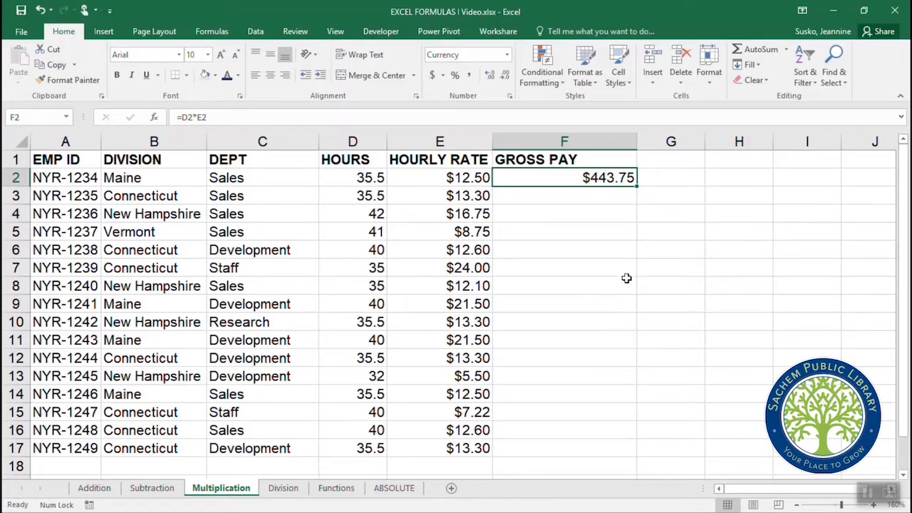
{"action": "double_click", "coordinate": [637, 186]}
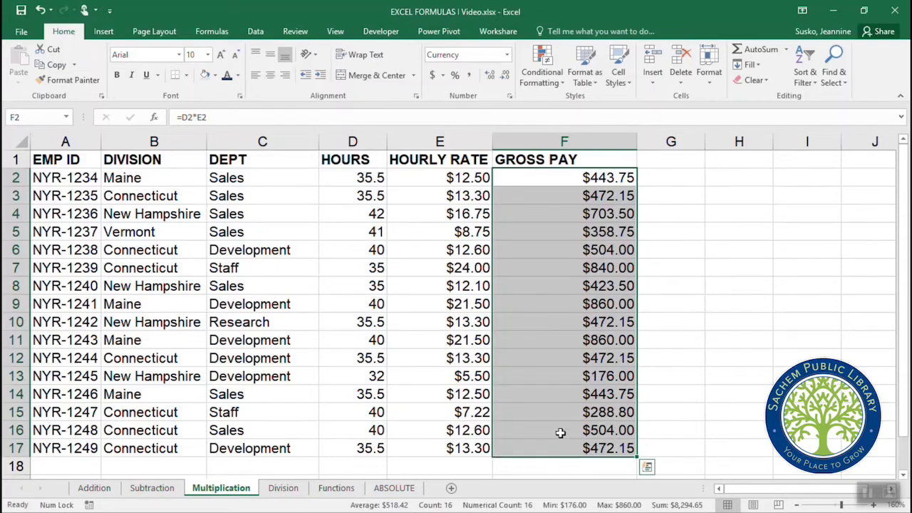
{"action": "left_click", "coordinate": [556, 444]}
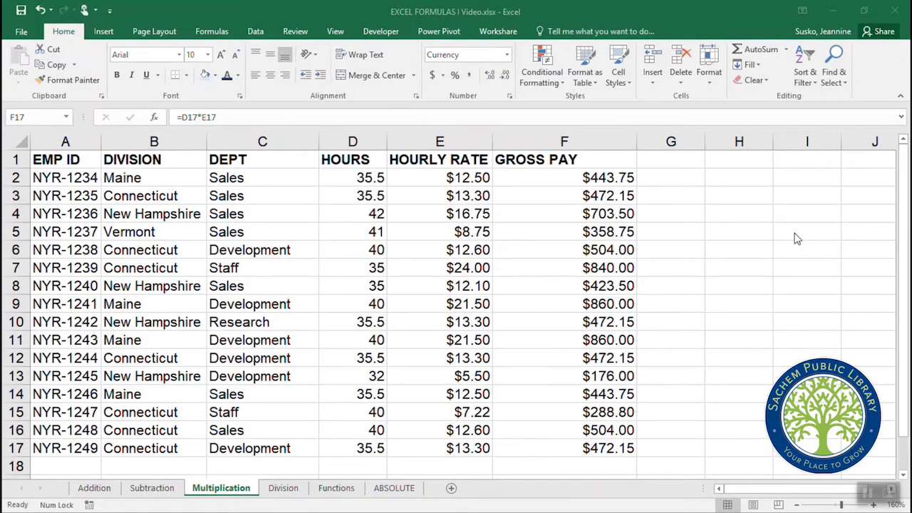
On the Division sheet, total the January to March sales in C7 with AutoSum, and check the resulting formula.
{"action": "left_click", "coordinate": [282, 491]}
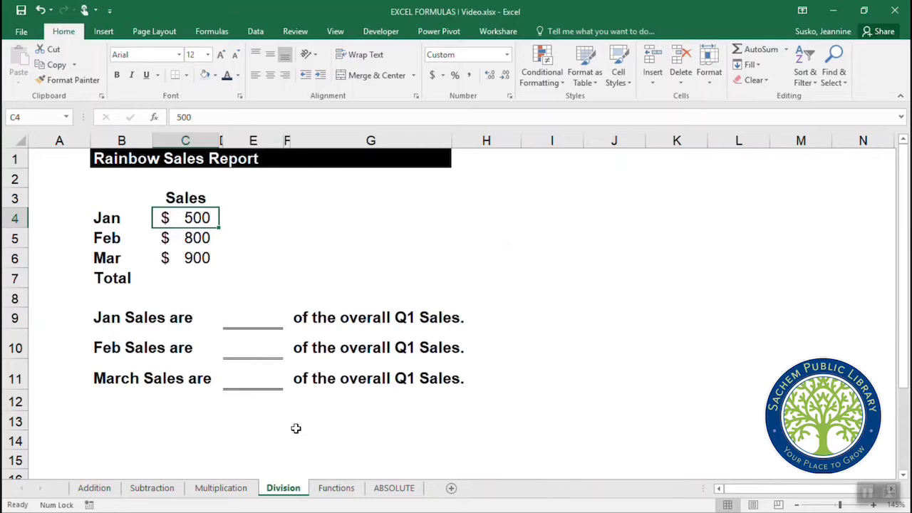
{"action": "left_click_drag", "start_coordinate": [187, 216], "coordinate": [190, 278]}
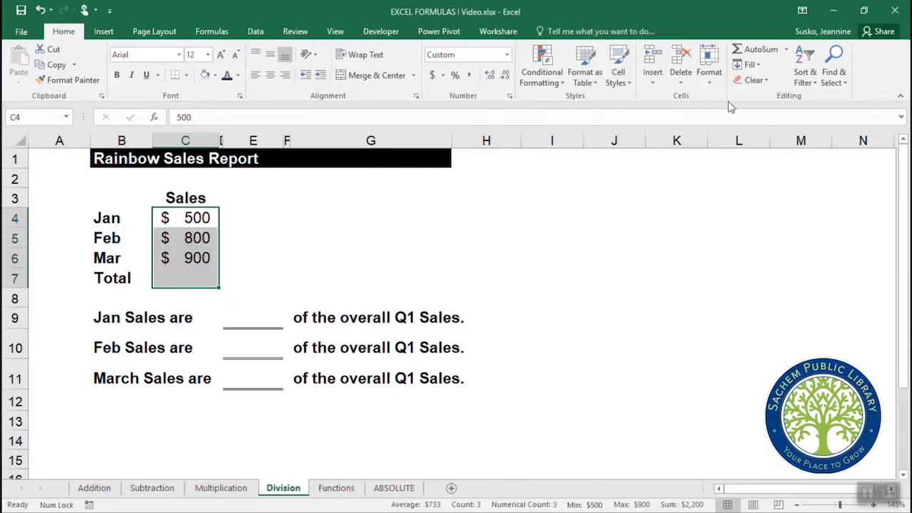
{"action": "left_click", "coordinate": [761, 51]}
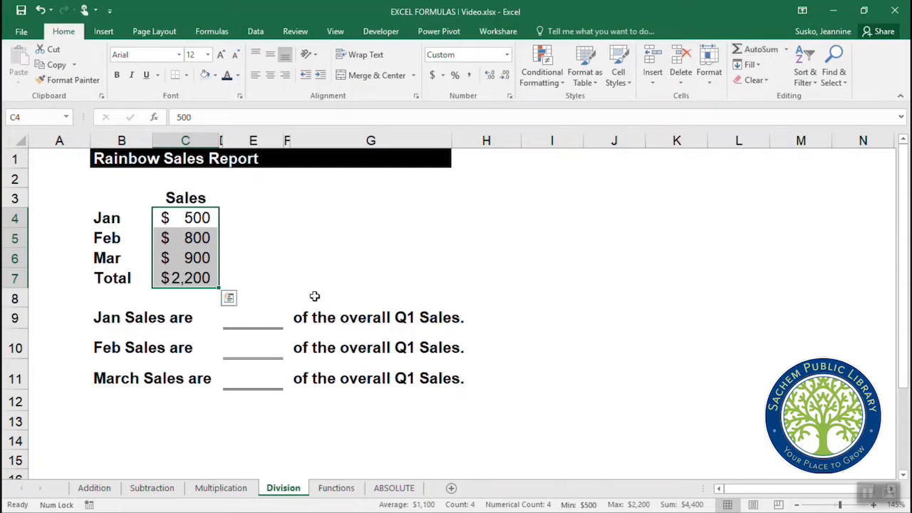
{"action": "left_click", "coordinate": [203, 280]}
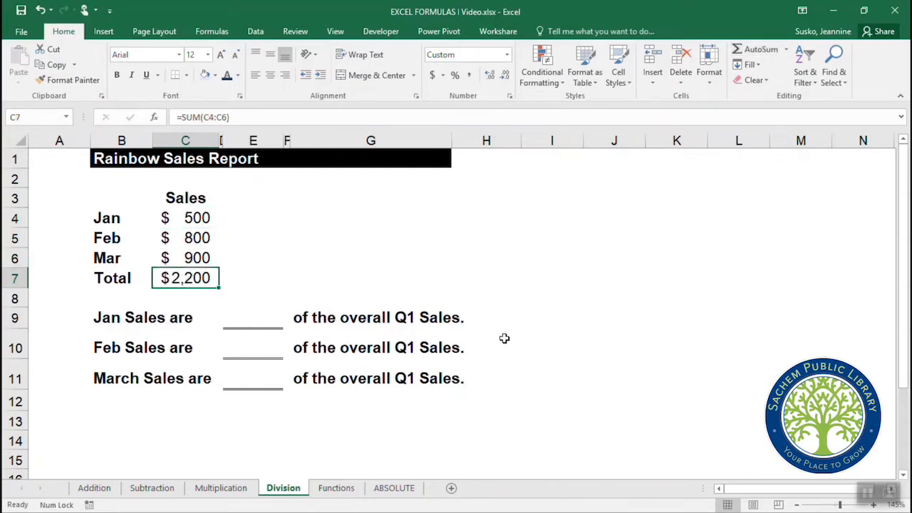
Calculate January's share of total Q1 sales in E9 with the formula =C4/C7, and check the resulting formula.
{"action": "left_click", "coordinate": [255, 321]}
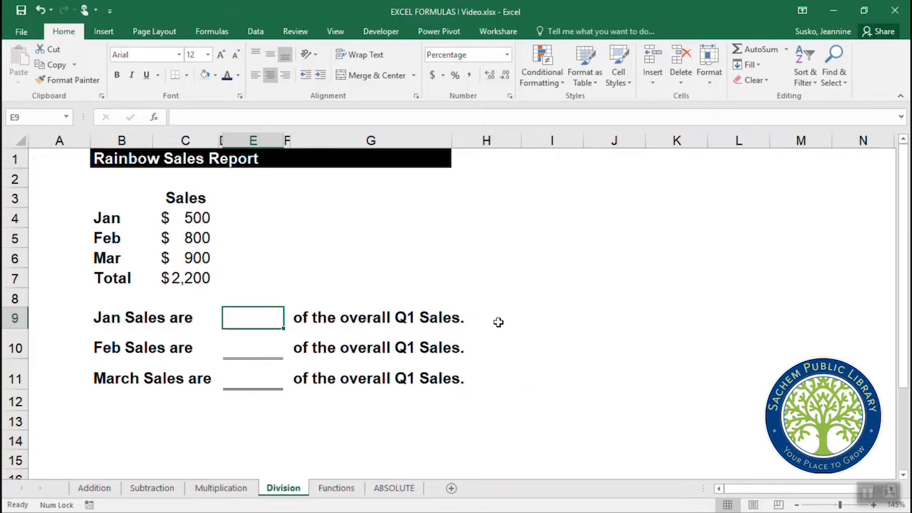
{"action": "left_click", "coordinate": [206, 216]}
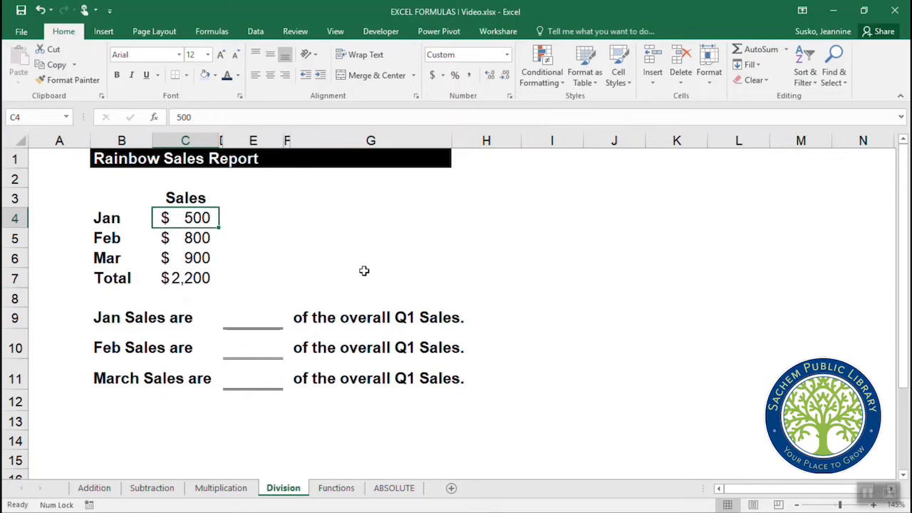
{"action": "left_click", "coordinate": [190, 280]}
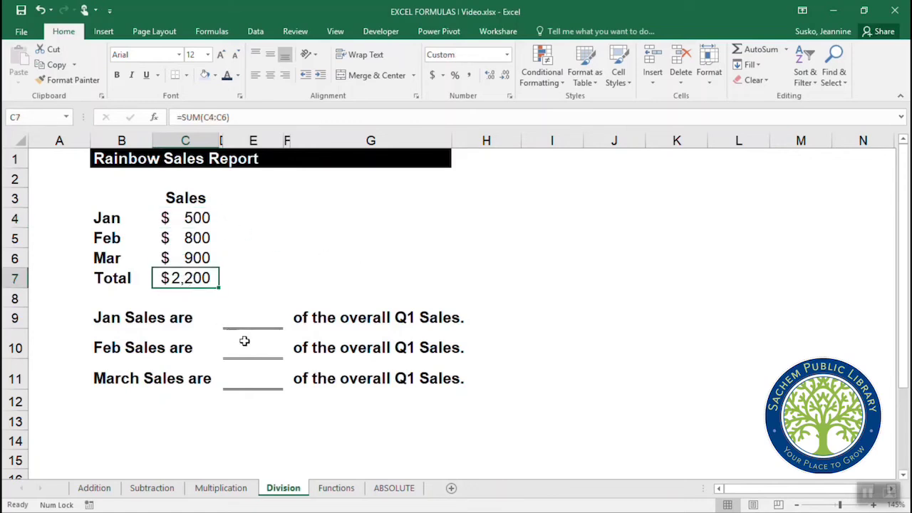
{"action": "left_click", "coordinate": [265, 321]}
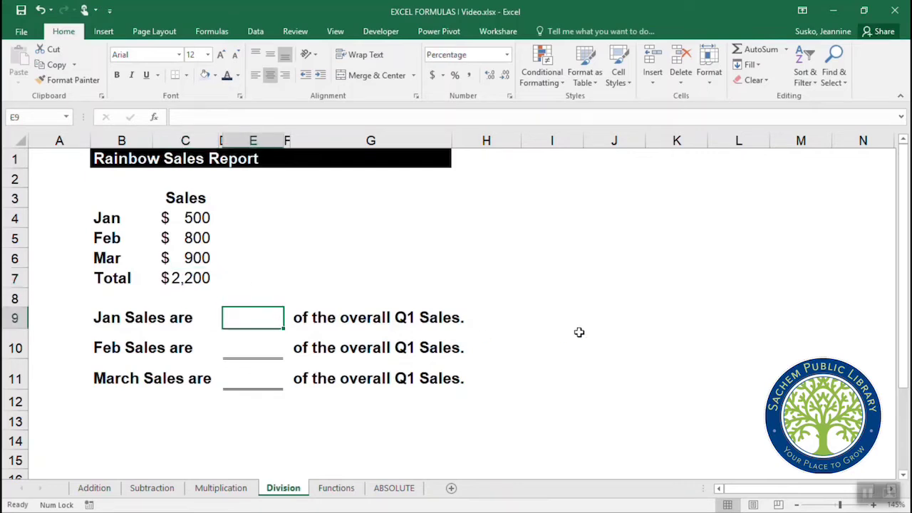
{"action": "type", "text": "="}
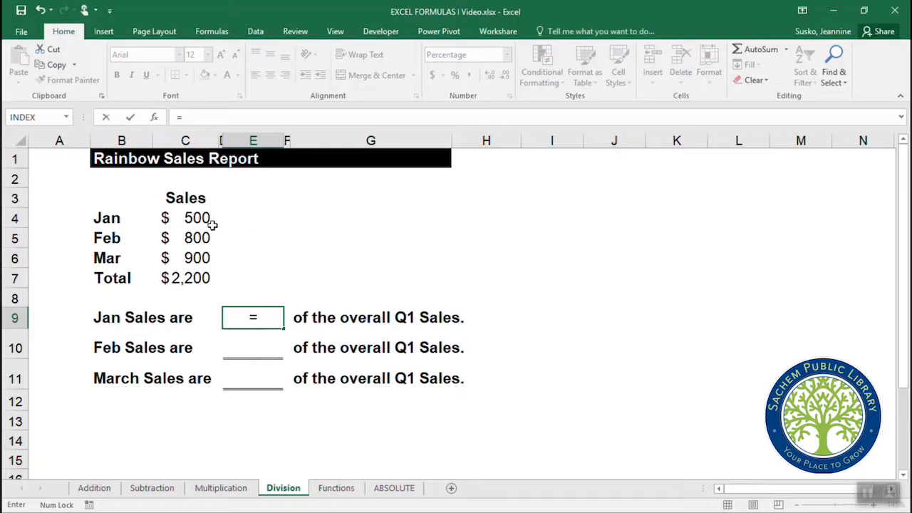
{"action": "left_click", "coordinate": [185, 219]}
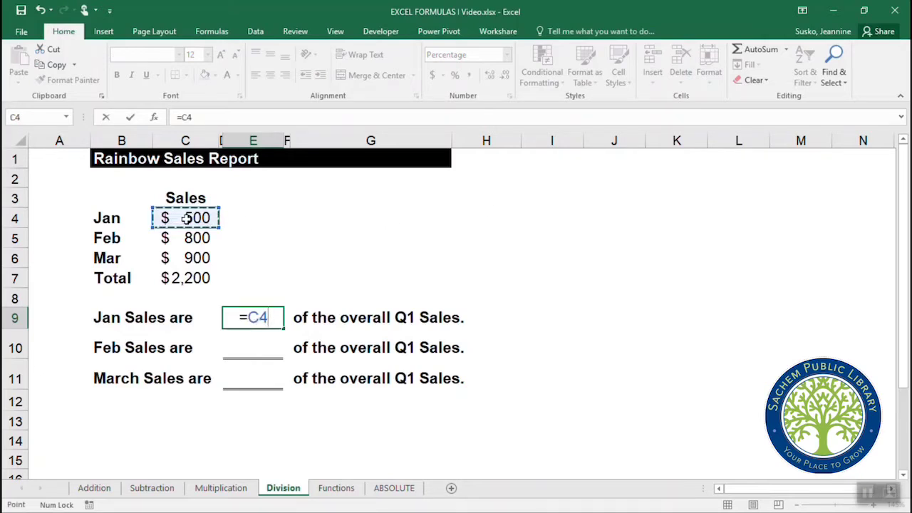
{"action": "type", "text": "/"}
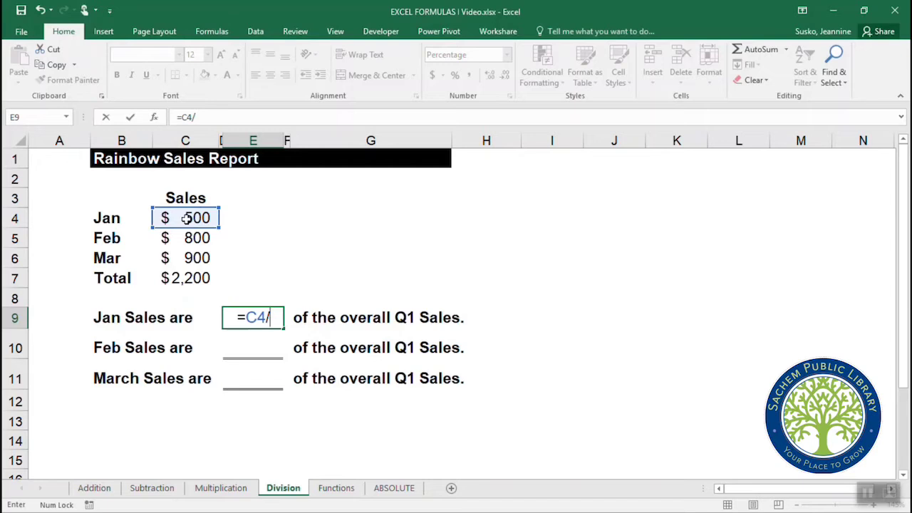
{"action": "left_click", "coordinate": [186, 279]}
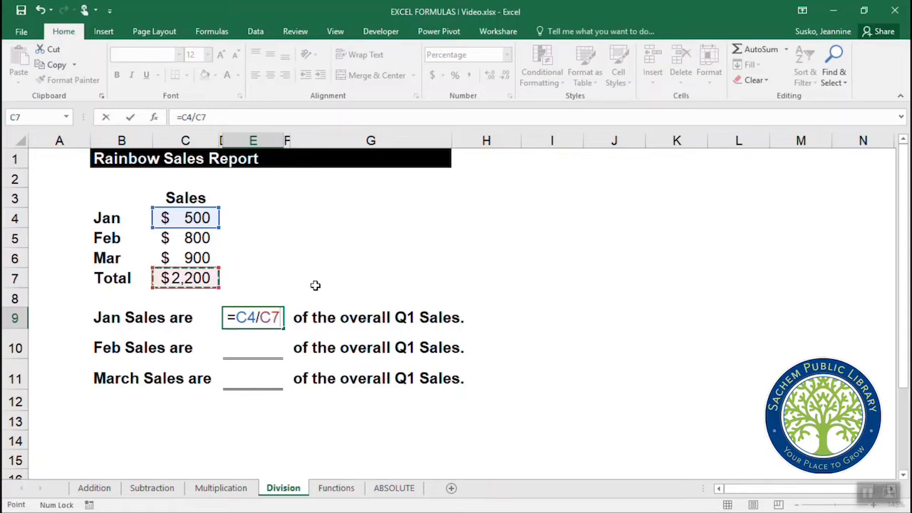
{"action": "key", "text": "Return"}
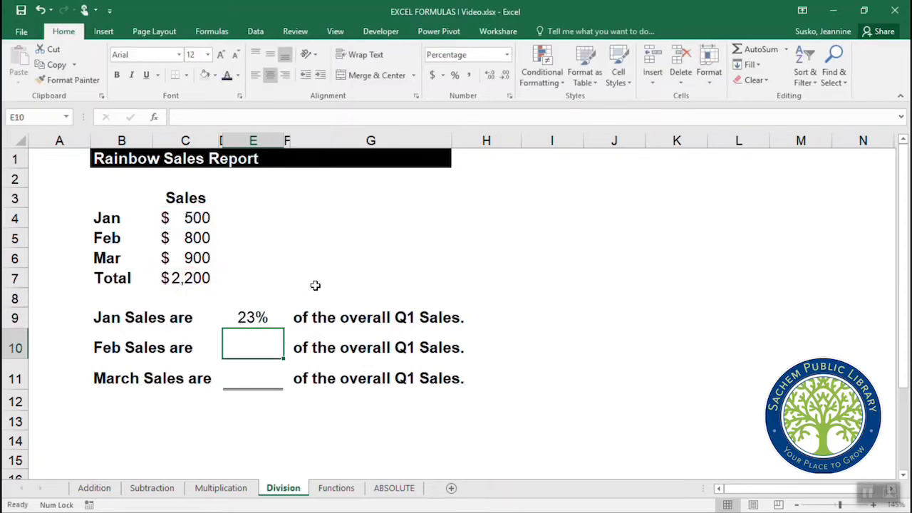
{"action": "left_click", "coordinate": [261, 317]}
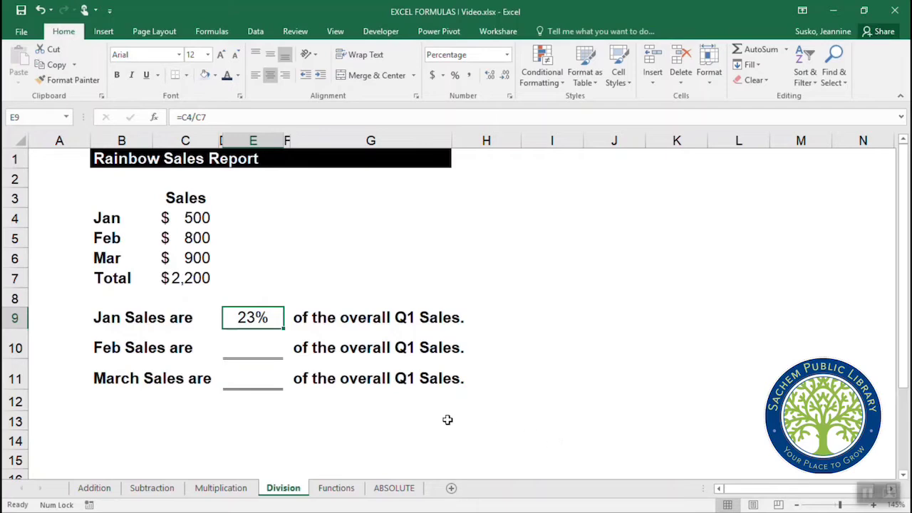
Calculate February's share of total Q1 sales in E10 with the formula =C5/C7.
{"action": "left_click", "coordinate": [247, 349]}
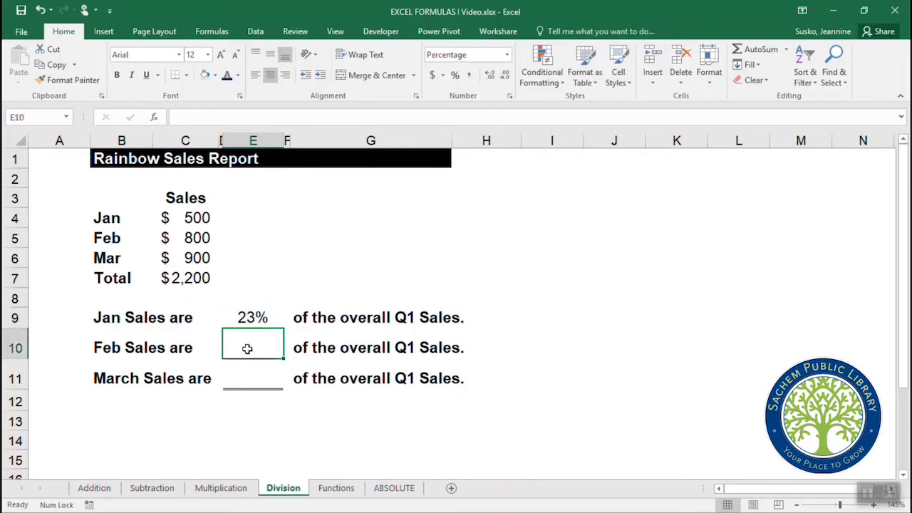
{"action": "type", "text": "="}
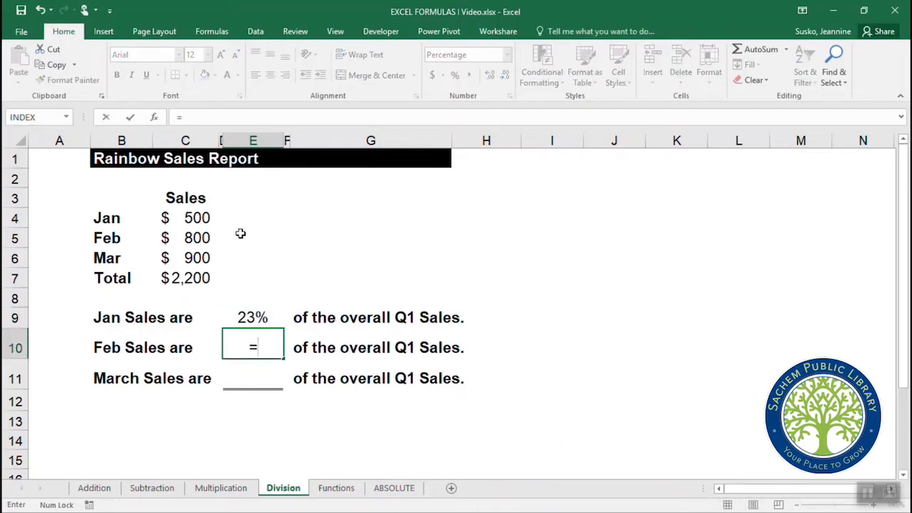
{"action": "left_click", "coordinate": [191, 240]}
{"action": "type", "text": "/"}
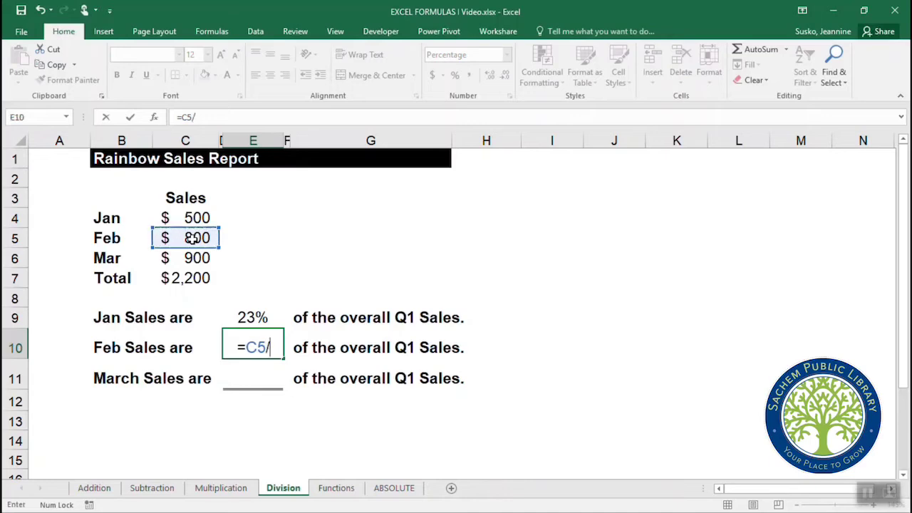
{"action": "left_click", "coordinate": [188, 279]}
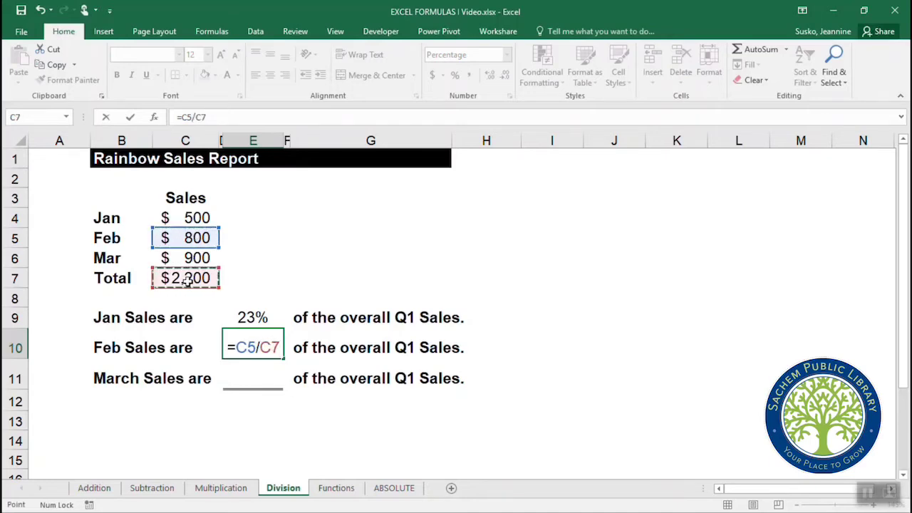
{"action": "key", "text": "Return"}
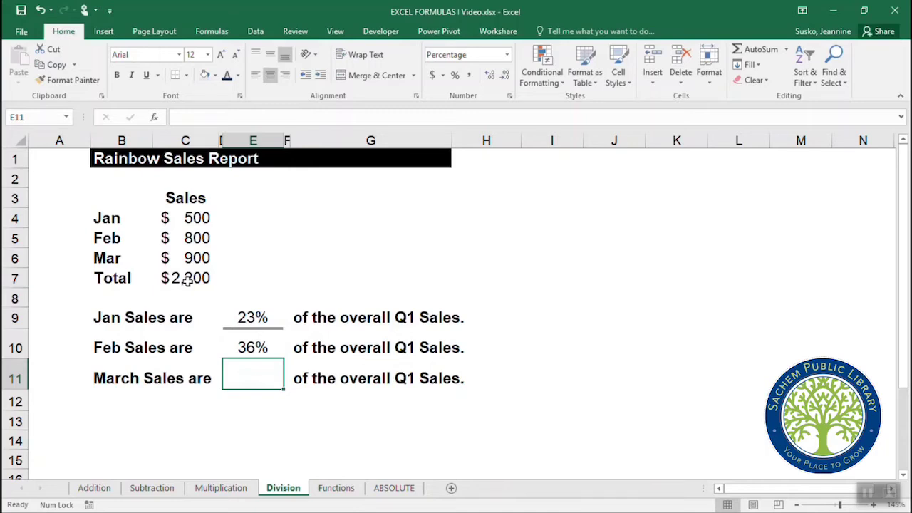
Calculate March's share of total Q1 sales in E11 with the formula =C6/C7.
{"action": "type", "text": "="}
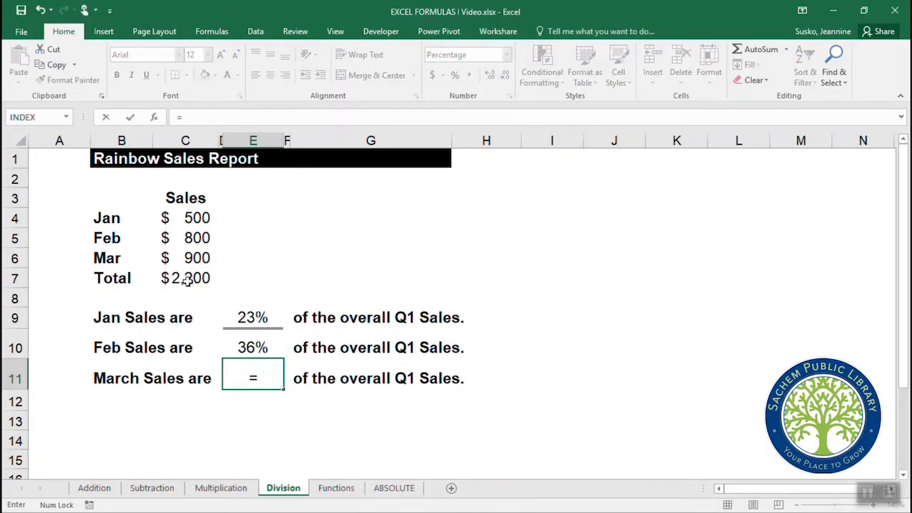
{"action": "left_click", "coordinate": [191, 259]}
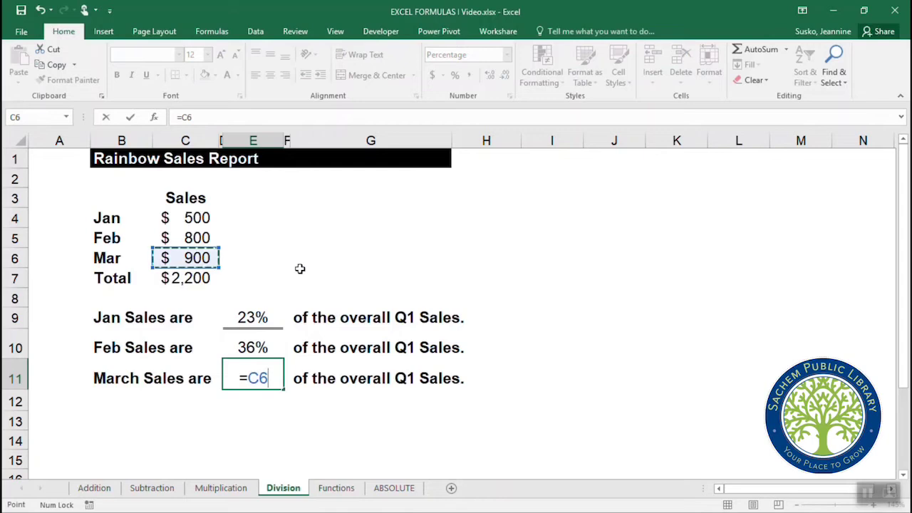
{"action": "type", "text": "/"}
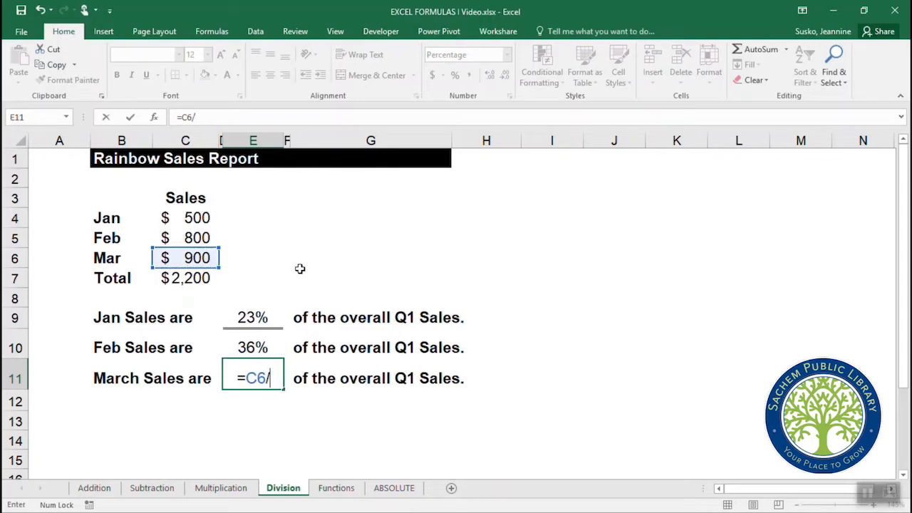
{"action": "left_click", "coordinate": [185, 281]}
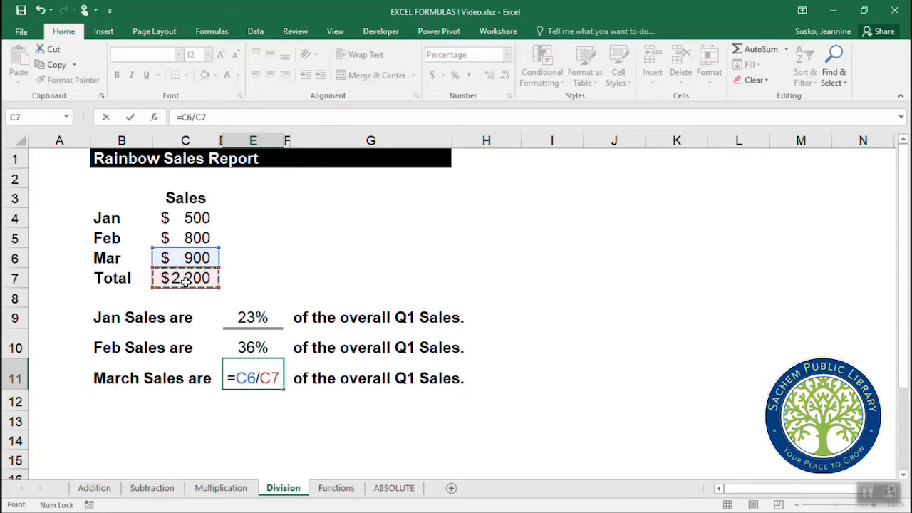
{"action": "key", "text": "Return"}
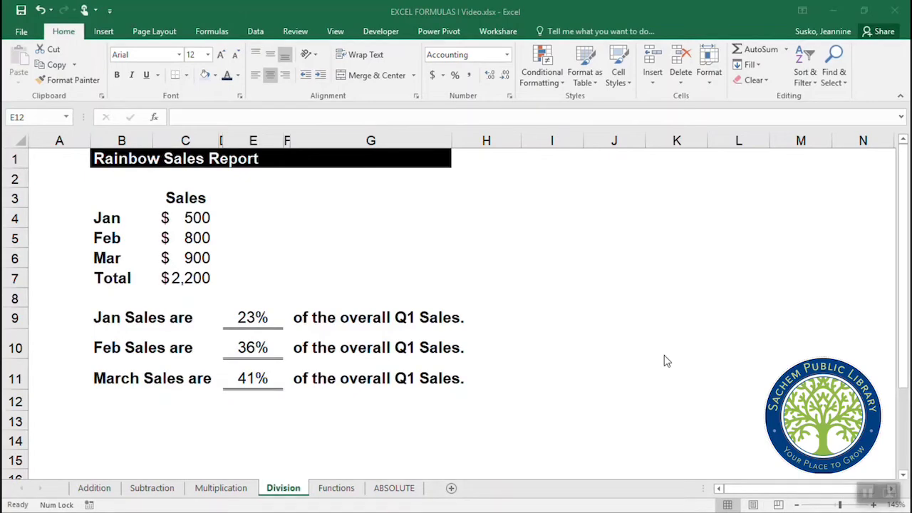
On the Functions sheet, fill all monthly and product totals at once by applying AutoSum to the range B3:H6.
{"action": "left_click", "coordinate": [330, 491]}
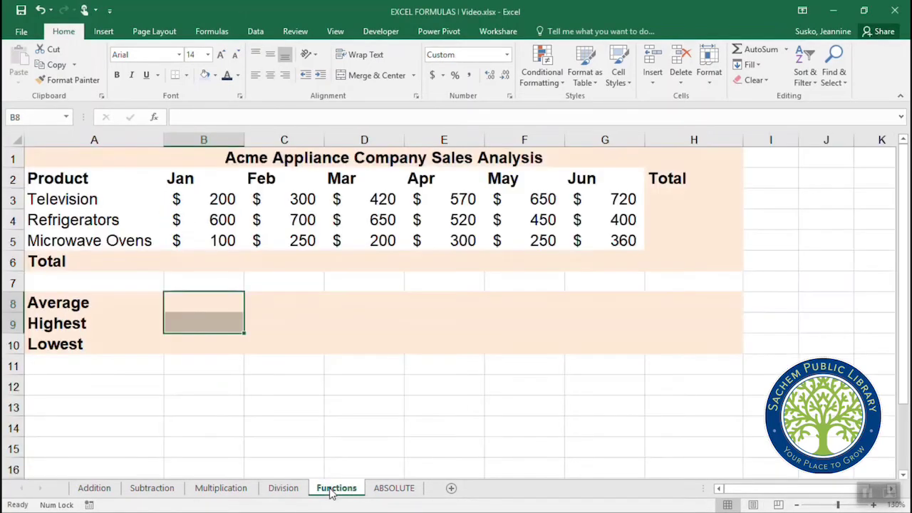
{"action": "left_click", "coordinate": [228, 261]}
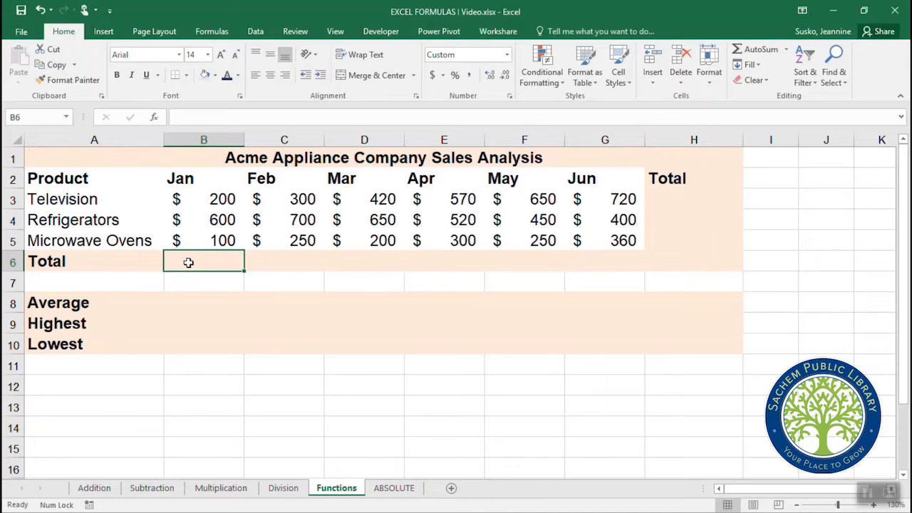
{"action": "left_click_drag", "start_coordinate": [188, 263], "coordinate": [658, 261]}
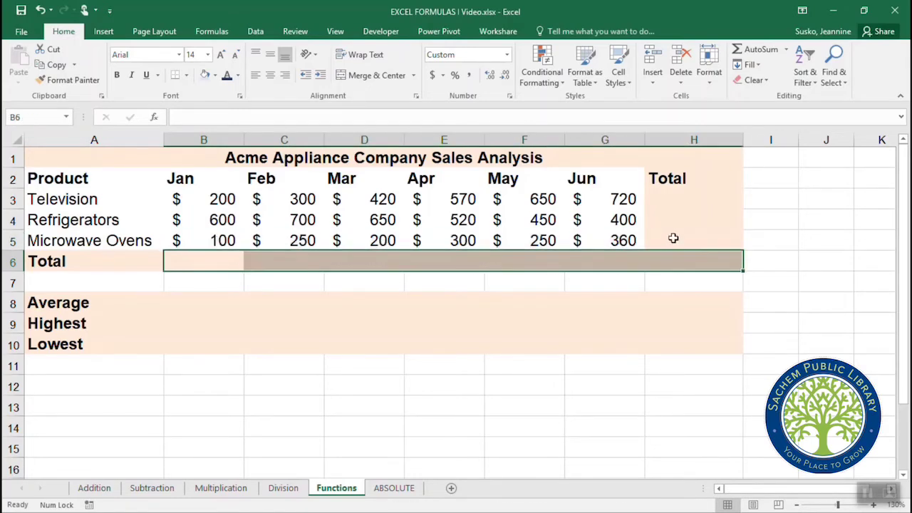
{"action": "left_click_drag", "start_coordinate": [661, 190], "coordinate": [670, 262]}
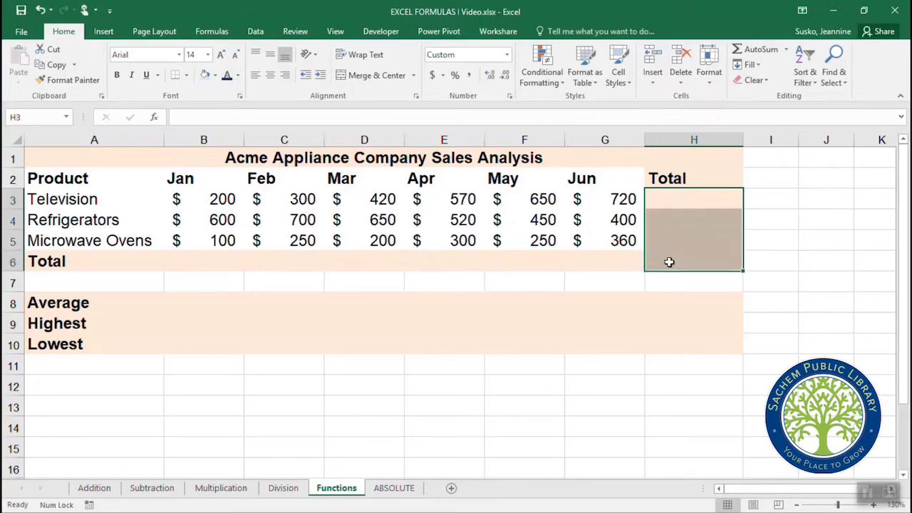
{"action": "left_click_drag", "start_coordinate": [202, 198], "coordinate": [600, 238]}
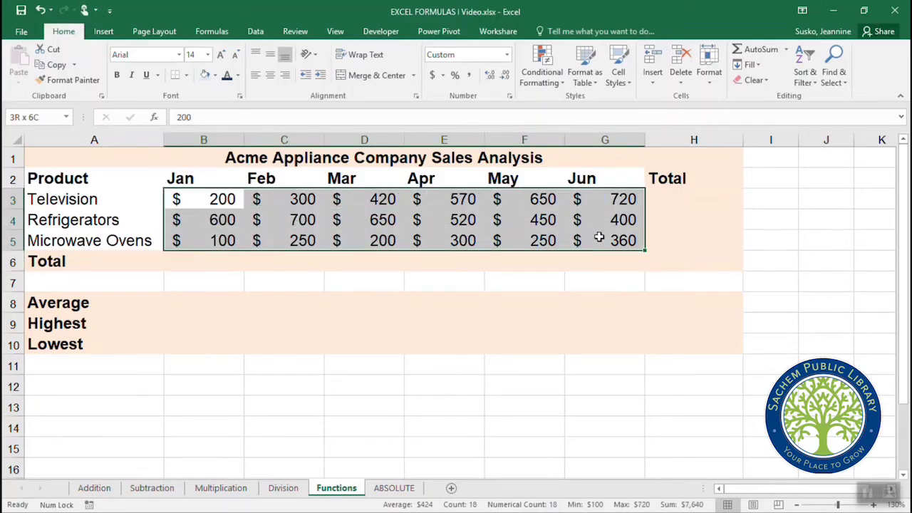
{"action": "left_click_drag", "start_coordinate": [600, 238], "coordinate": [661, 258]}
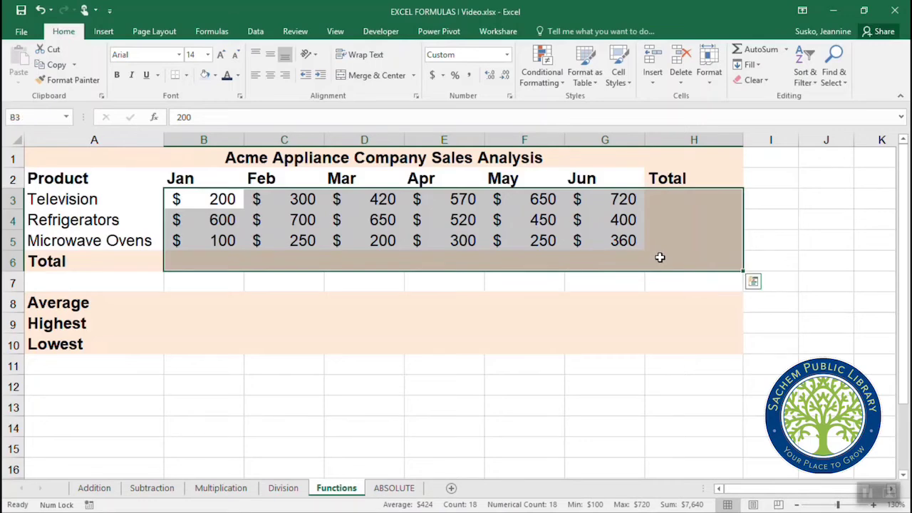
{"action": "left_click", "coordinate": [752, 57]}
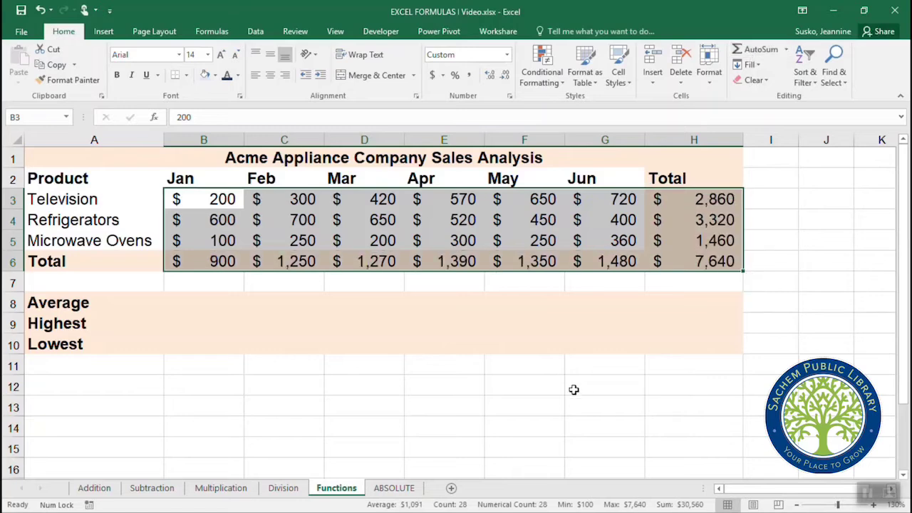
Check the January total formula in B6 and the Television total formula in H3 against the cells they add up.
{"action": "left_click", "coordinate": [214, 263]}
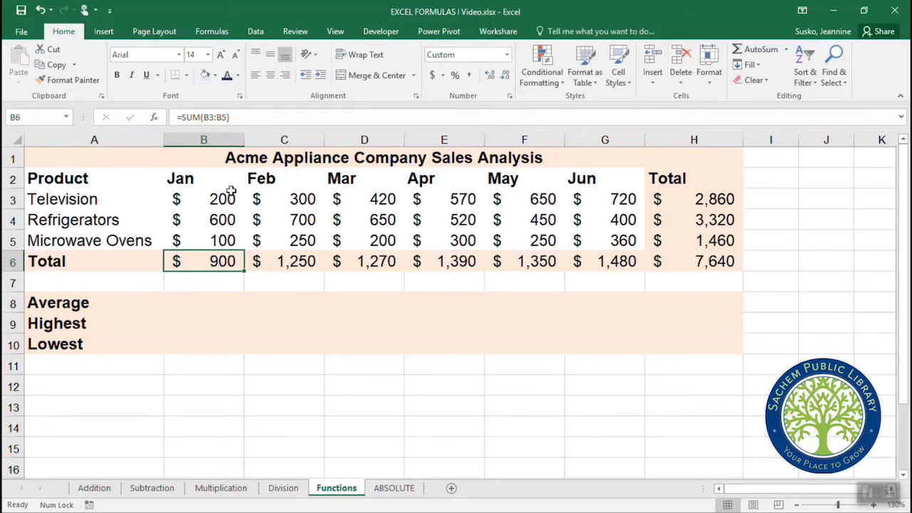
{"action": "left_click", "coordinate": [211, 198]}
{"action": "left_click_drag", "start_coordinate": [211, 199], "coordinate": [214, 241]}
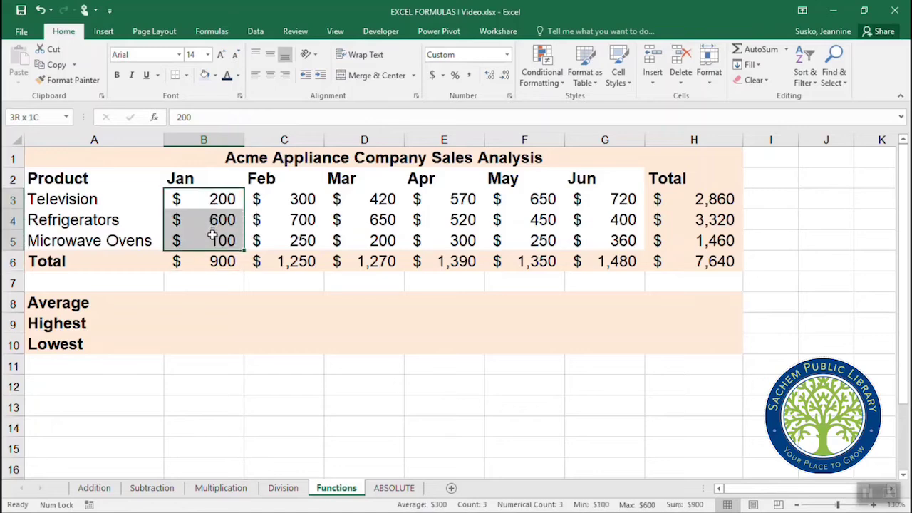
{"action": "left_click", "coordinate": [216, 261]}
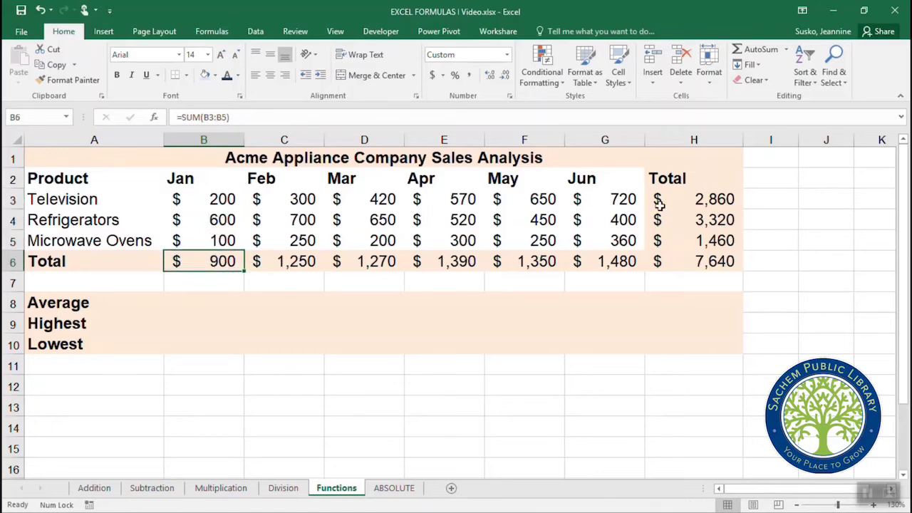
{"action": "left_click", "coordinate": [699, 200]}
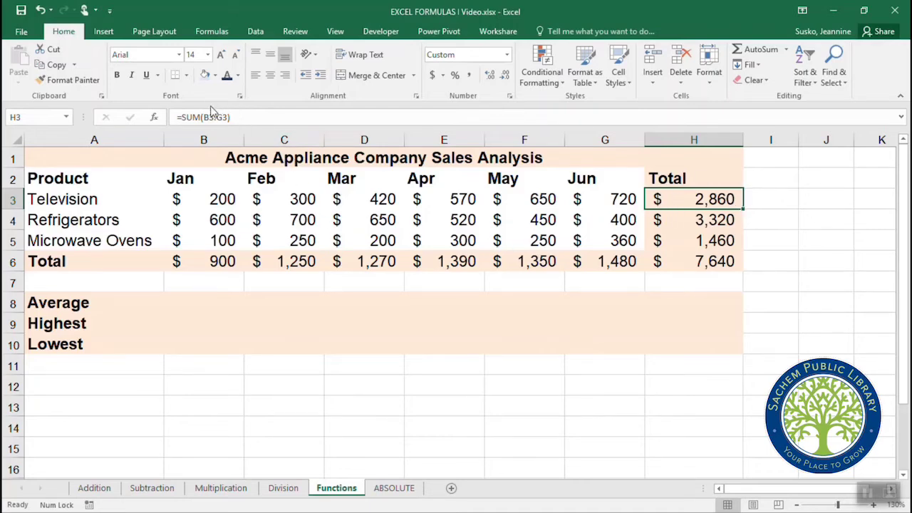
{"action": "left_click", "coordinate": [211, 199]}
{"action": "left_click_drag", "start_coordinate": [253, 199], "coordinate": [603, 199]}
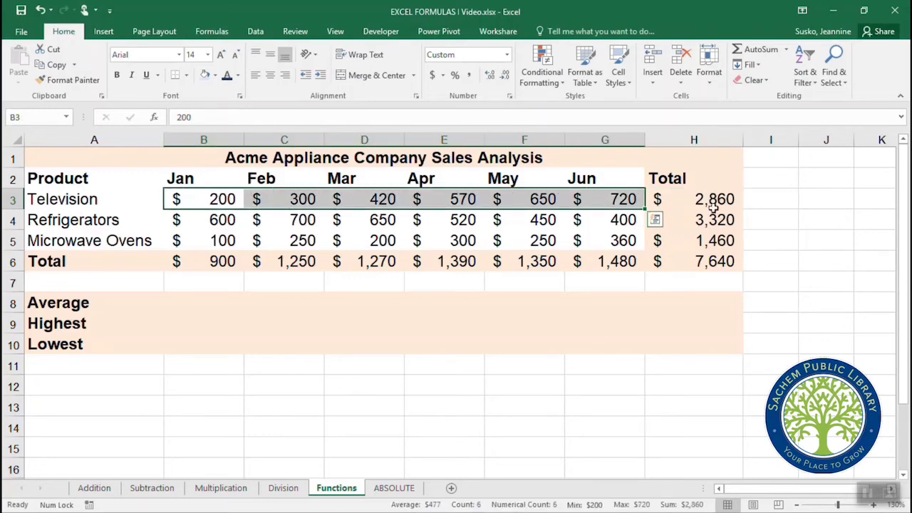
{"action": "left_click", "coordinate": [684, 422]}
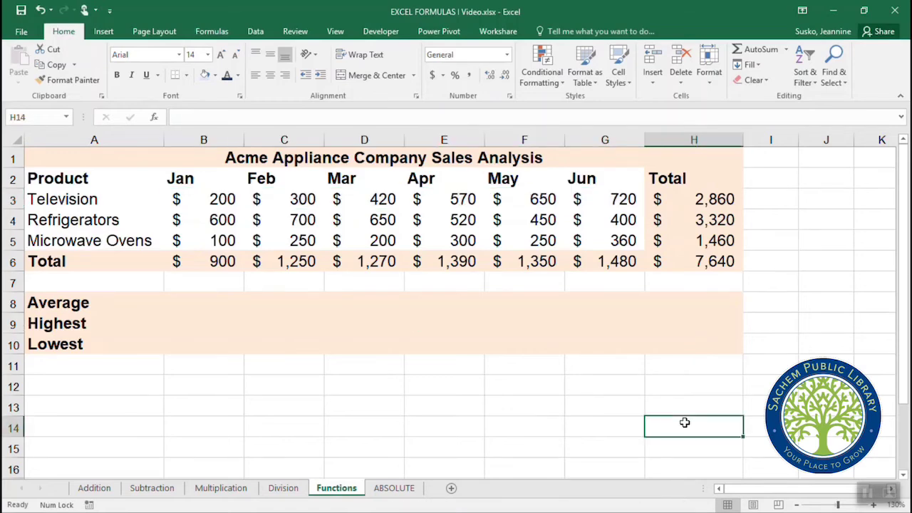
Calculate the average January sales in B8 with the formula =AVERAGE(B3:B5).
{"action": "left_click", "coordinate": [189, 300]}
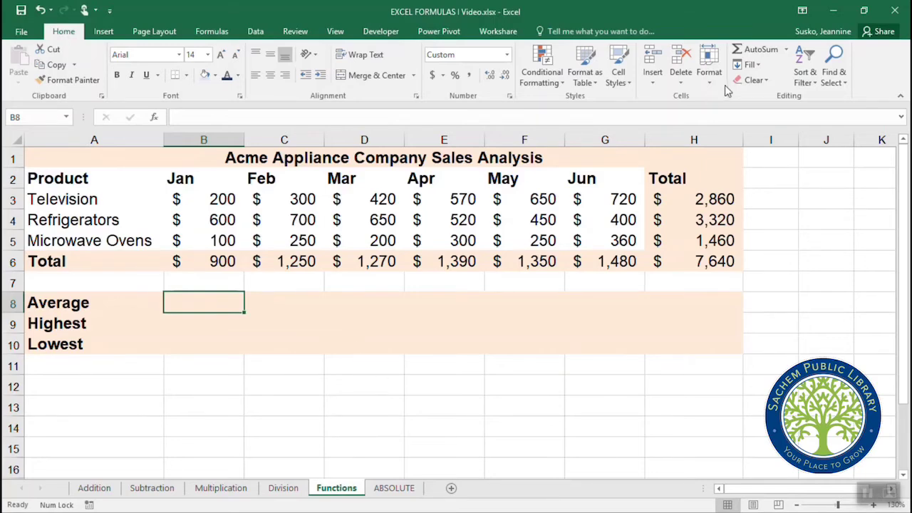
{"action": "left_click", "coordinate": [788, 50]}
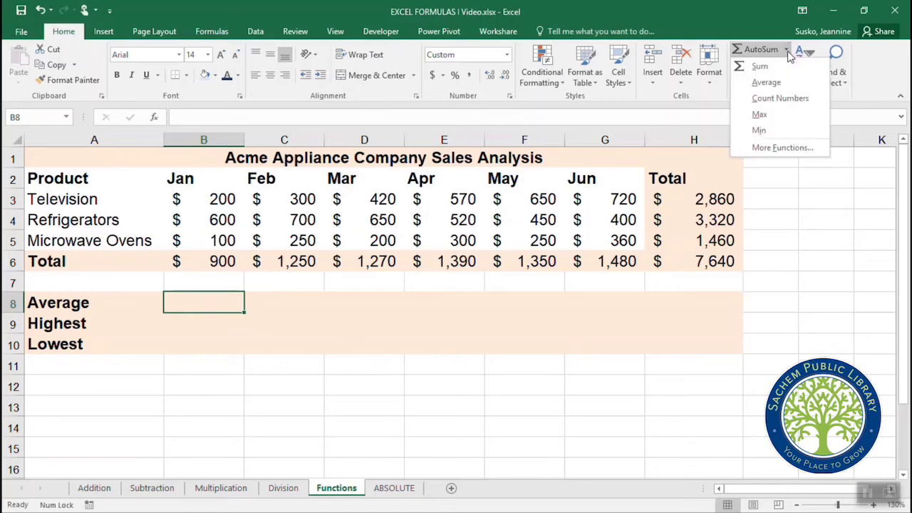
{"action": "left_click", "coordinate": [767, 83]}
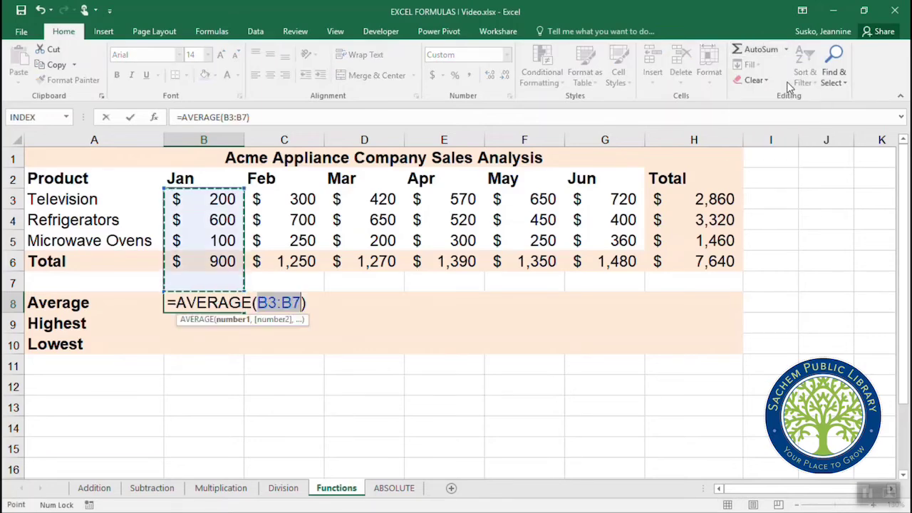
{"action": "left_click", "coordinate": [212, 201]}
{"action": "left_click_drag", "start_coordinate": [212, 201], "coordinate": [215, 239]}
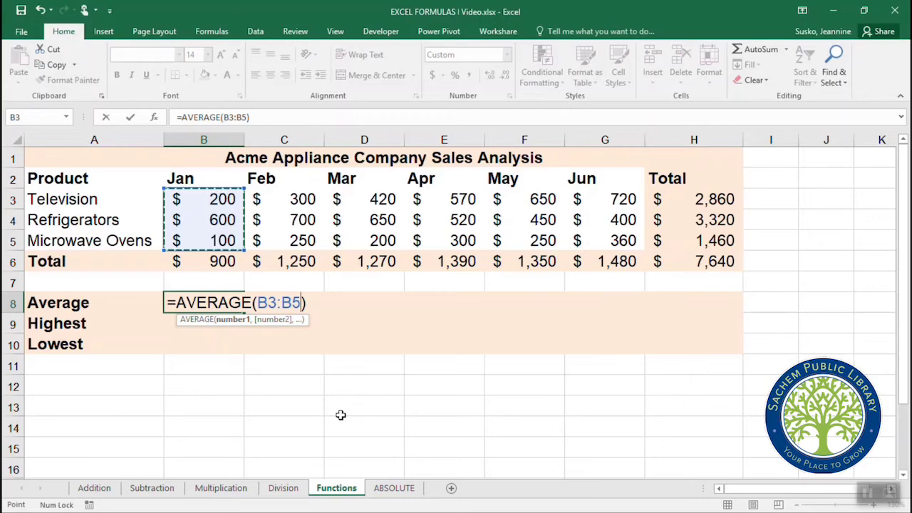
{"action": "key", "text": "Return"}
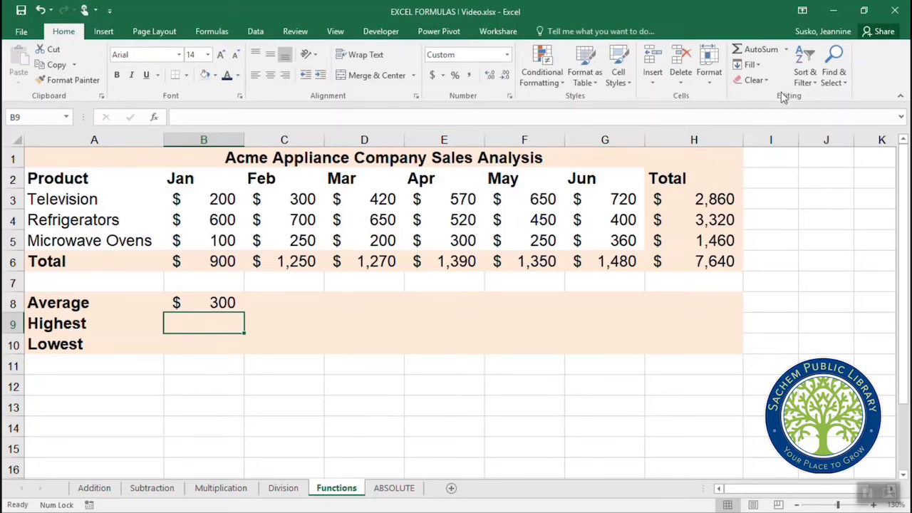
Find the highest January sales in B9 with the formula =MAX(B3:B5).
{"action": "left_click", "coordinate": [786, 50]}
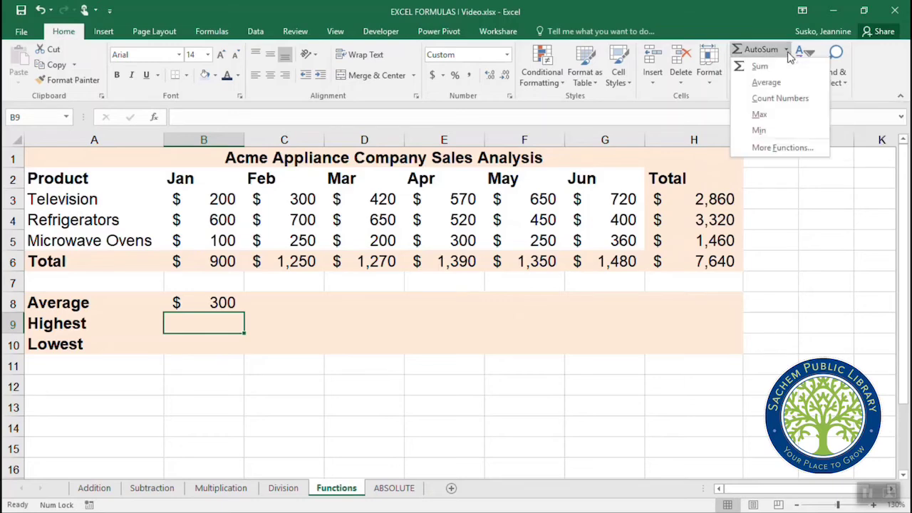
{"action": "left_click", "coordinate": [760, 115]}
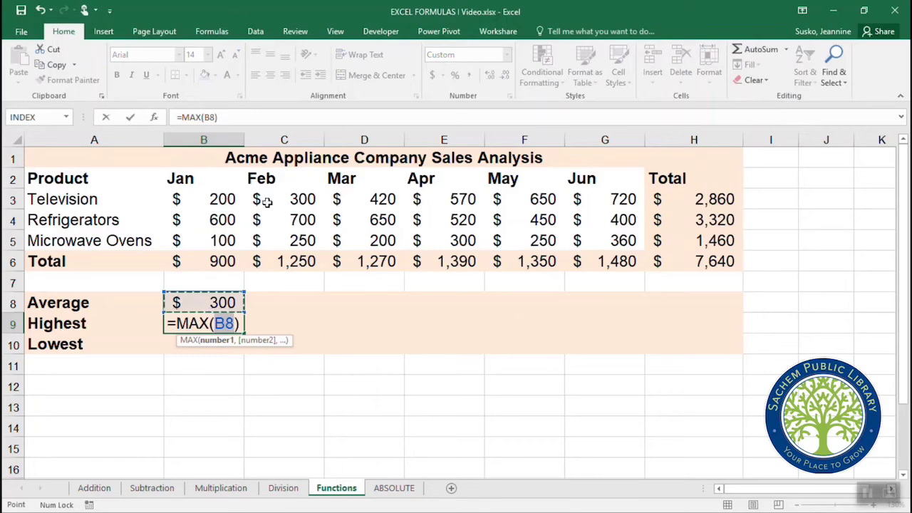
{"action": "left_click_drag", "start_coordinate": [213, 199], "coordinate": [218, 240]}
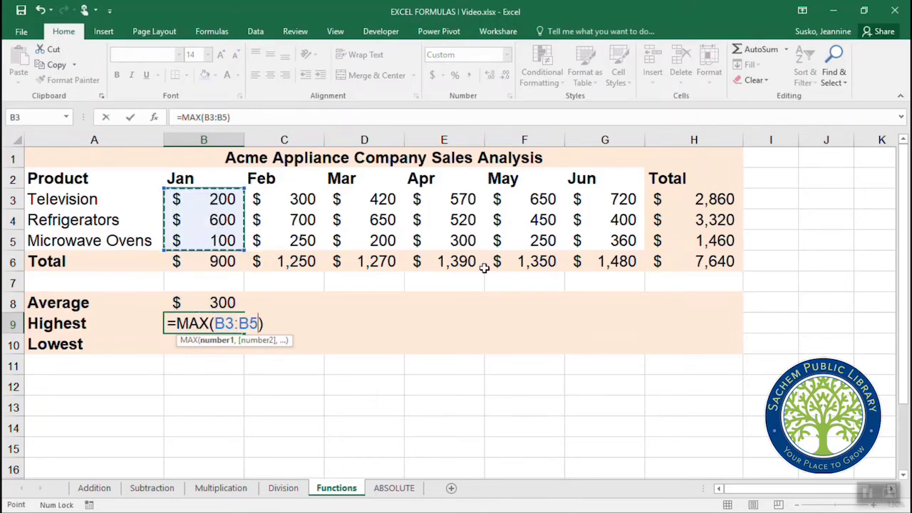
{"action": "key", "text": "Return"}
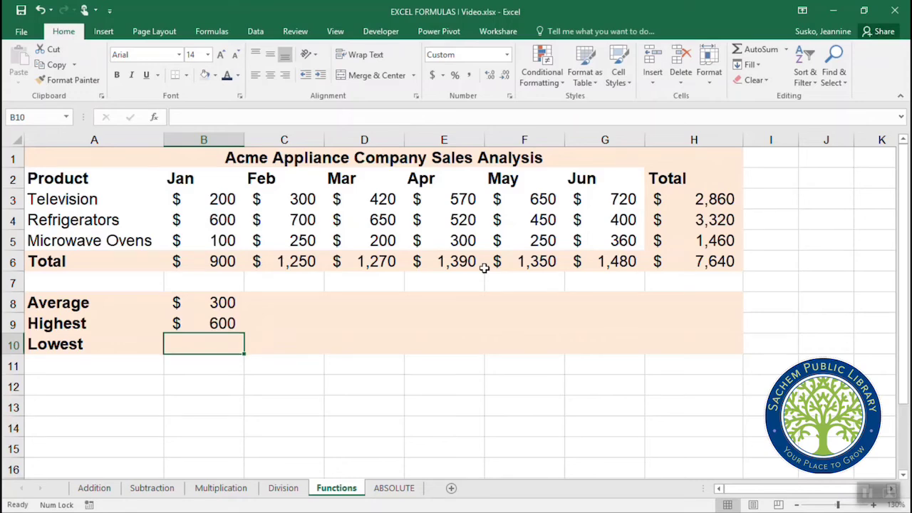
Find the lowest January sales in B10 with the formula =MIN(B3:B5).
{"action": "left_click", "coordinate": [787, 49]}
{"action": "left_click", "coordinate": [795, 130]}
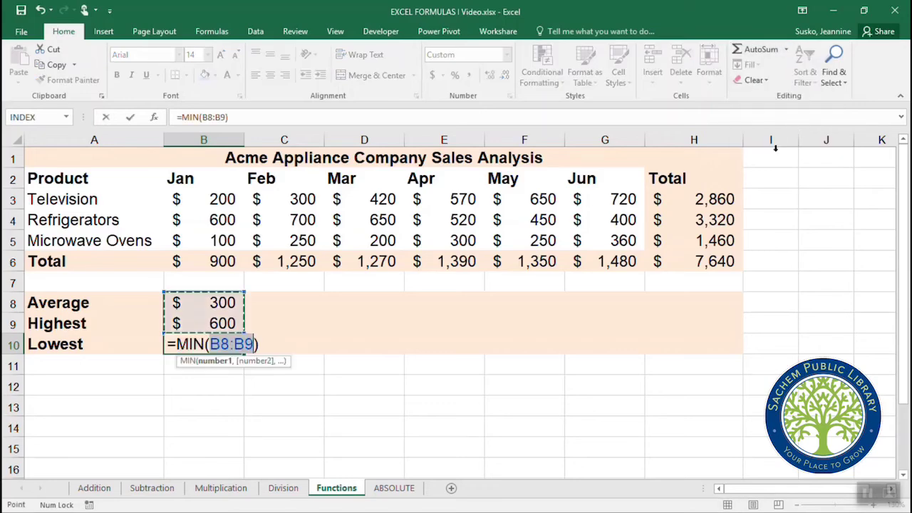
{"action": "left_click_drag", "start_coordinate": [195, 200], "coordinate": [198, 236]}
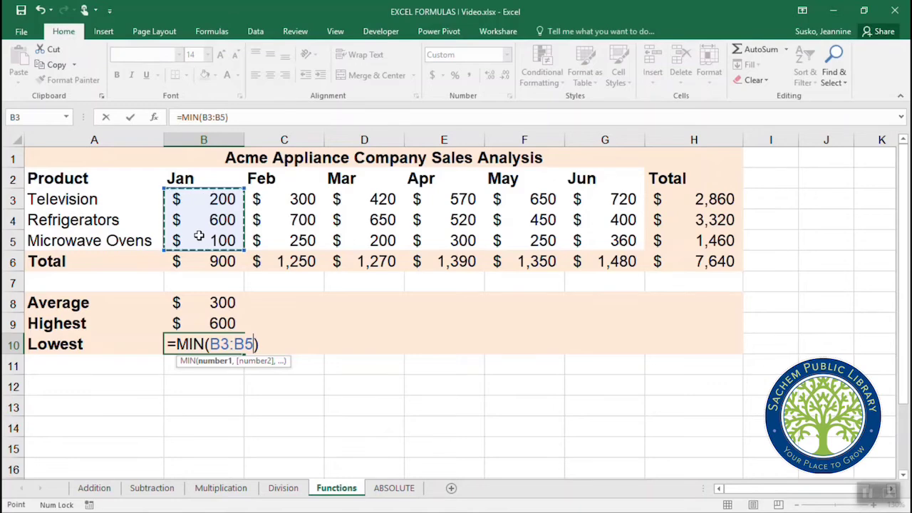
{"action": "key", "text": "Return"}
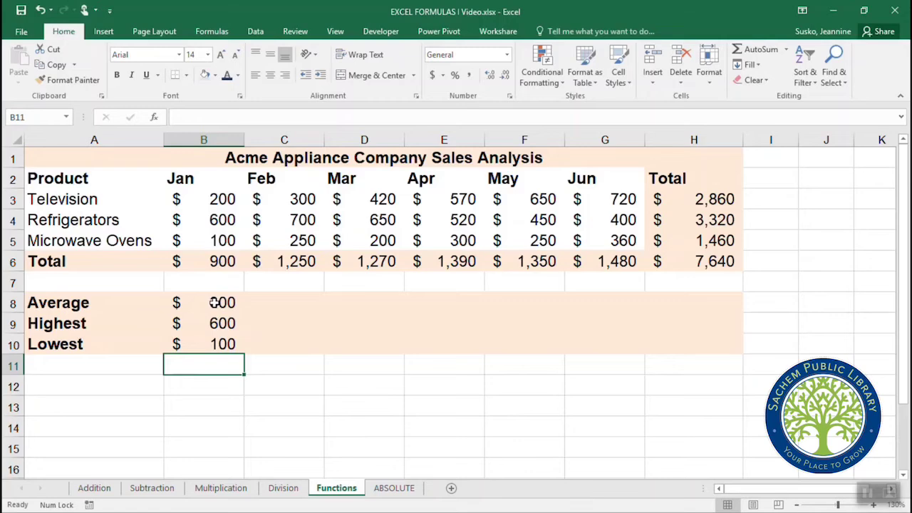
Copy the average, highest and lowest formulas in B8:B10 across to the June column, G.
{"action": "left_click_drag", "start_coordinate": [213, 303], "coordinate": [213, 329]}
{"action": "left_click_drag", "start_coordinate": [212, 344], "coordinate": [205, 356]}
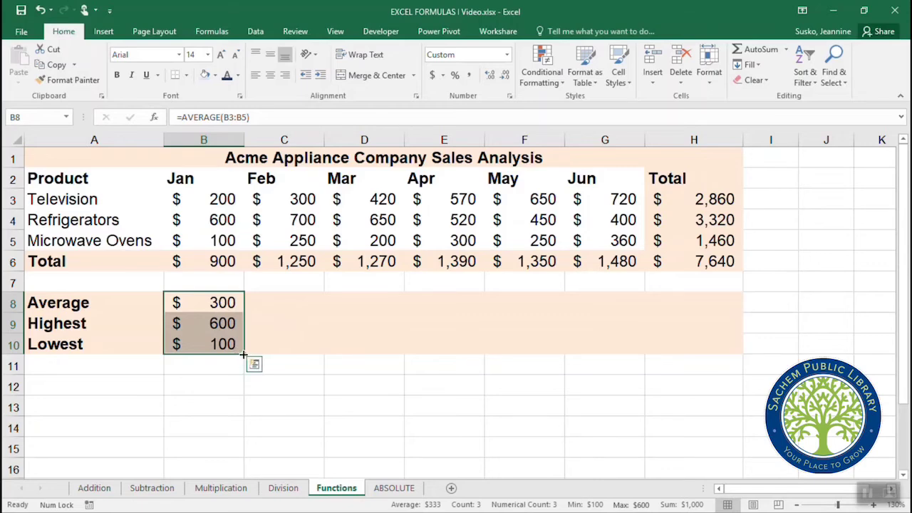
{"action": "left_click_drag", "start_coordinate": [243, 354], "coordinate": [623, 368]}
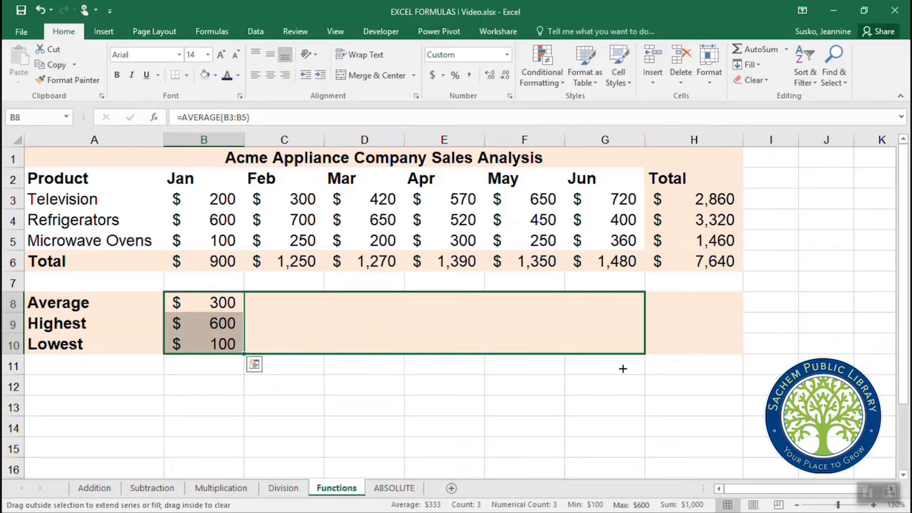
{"action": "left_click_drag", "start_coordinate": [623, 369], "coordinate": [623, 368]}
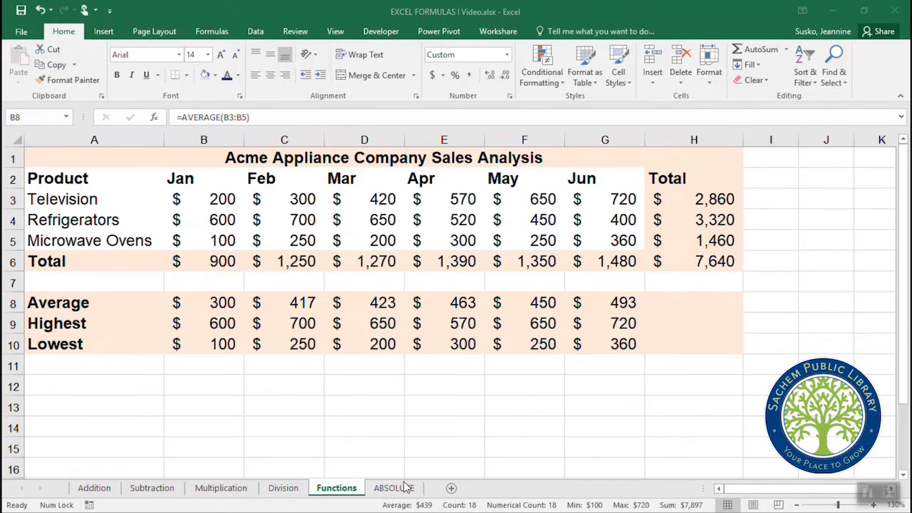
Open the ABSOLUTE sheet and inspect the tax rate in C5 and the first item's unit price in D8.
{"action": "left_click", "coordinate": [394, 489]}
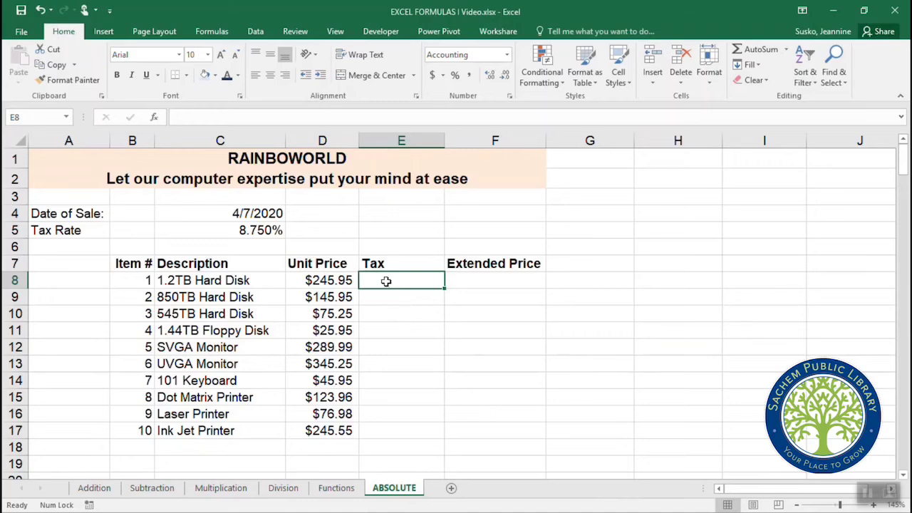
{"action": "left_click", "coordinate": [266, 230]}
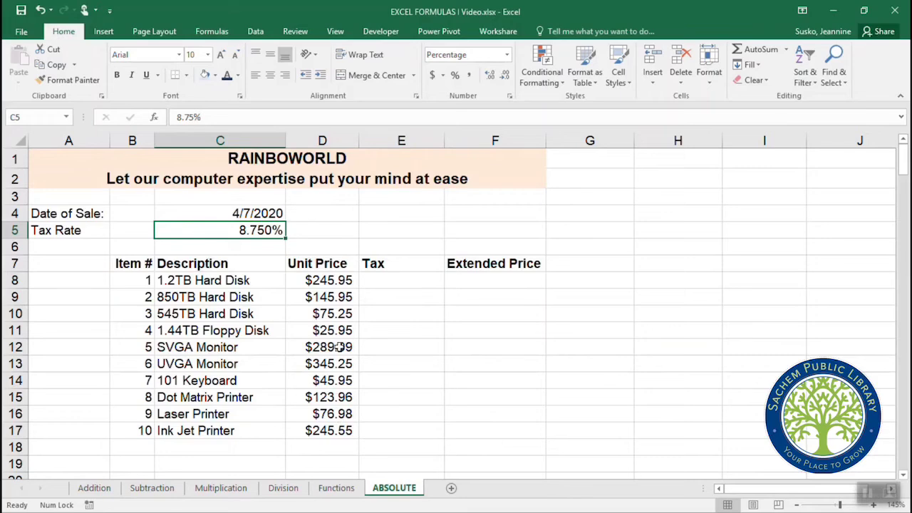
{"action": "left_click", "coordinate": [341, 279]}
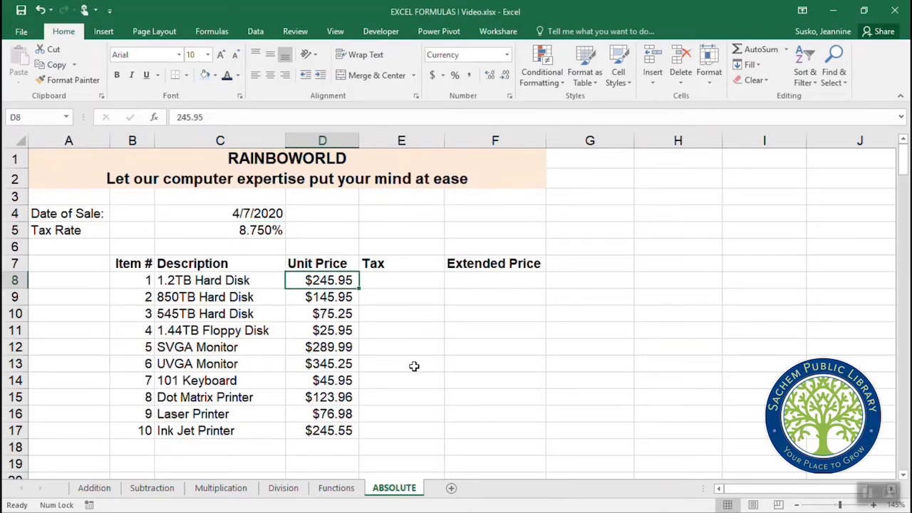
Calculate the first item's tax in E8 with the formula =D8*C5 and copy it down to E17.
{"action": "left_click", "coordinate": [420, 280]}
{"action": "type", "text": "="}
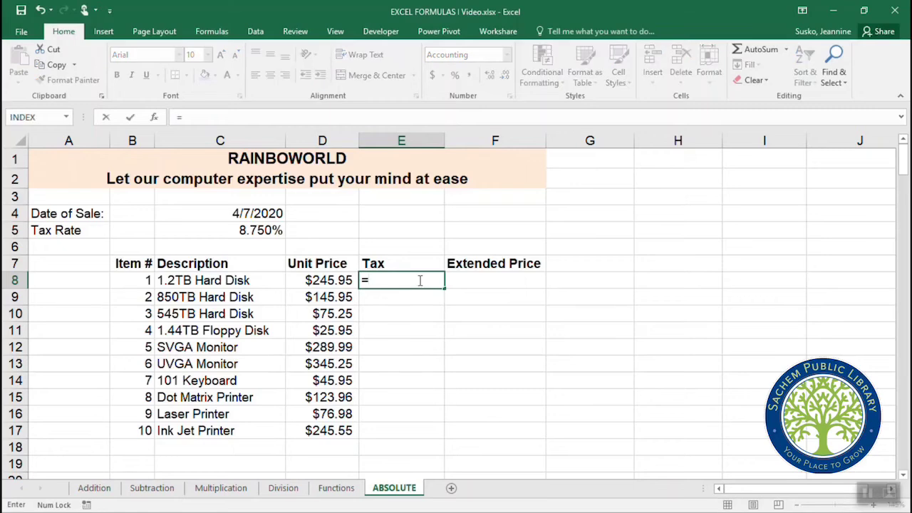
{"action": "left_click", "coordinate": [344, 281]}
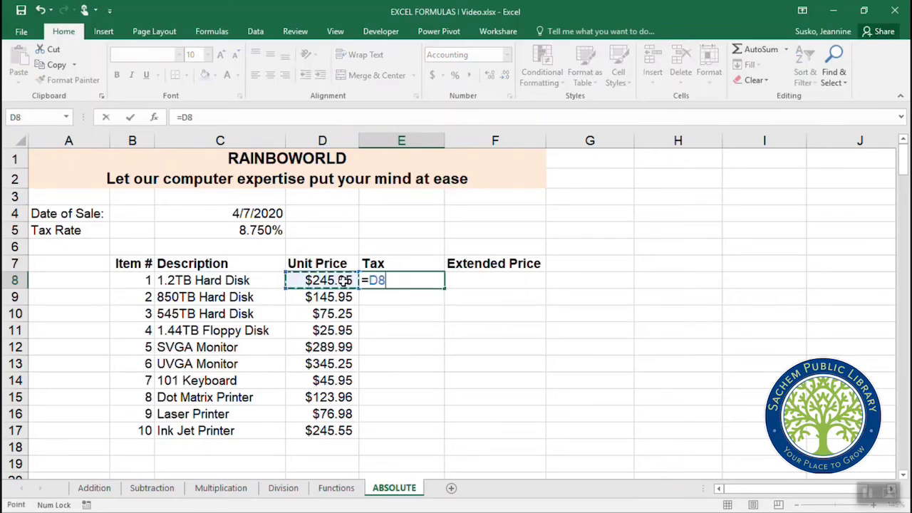
{"action": "type", "text": "*"}
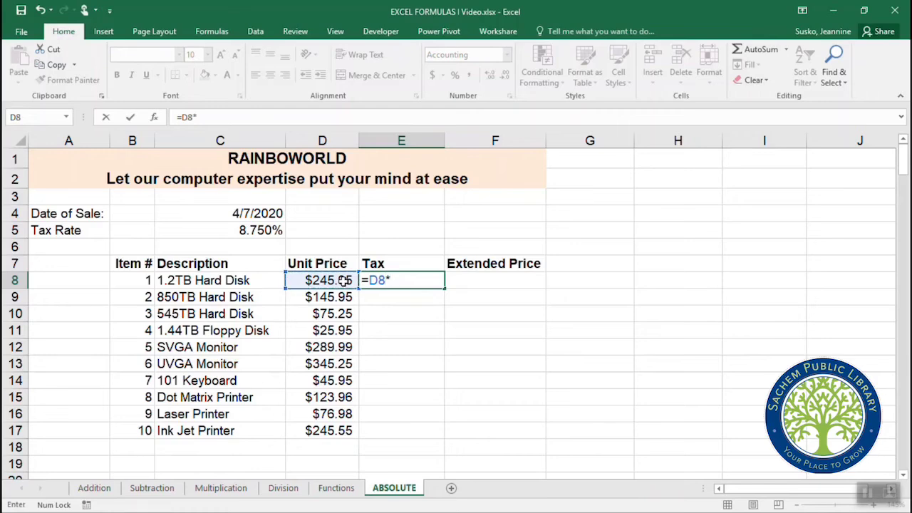
{"action": "left_click", "coordinate": [256, 230]}
{"action": "key", "text": "Return"}
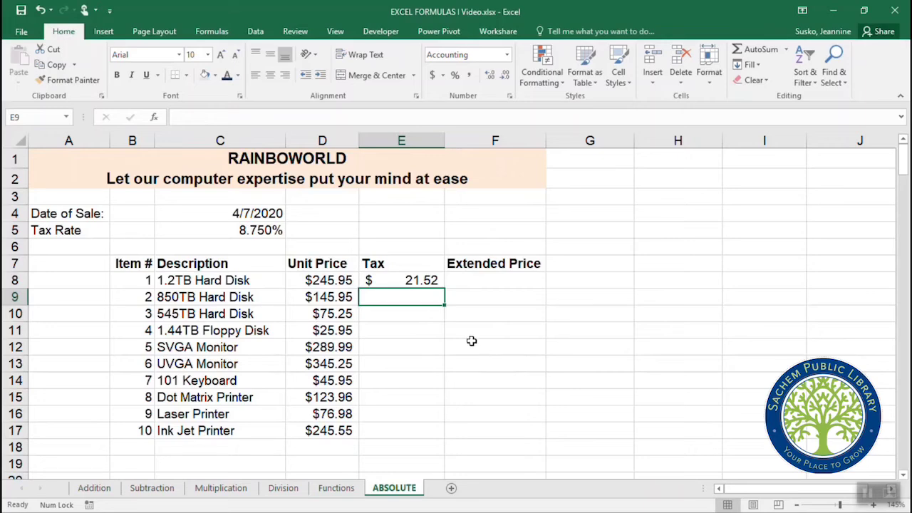
{"action": "left_click", "coordinate": [408, 283]}
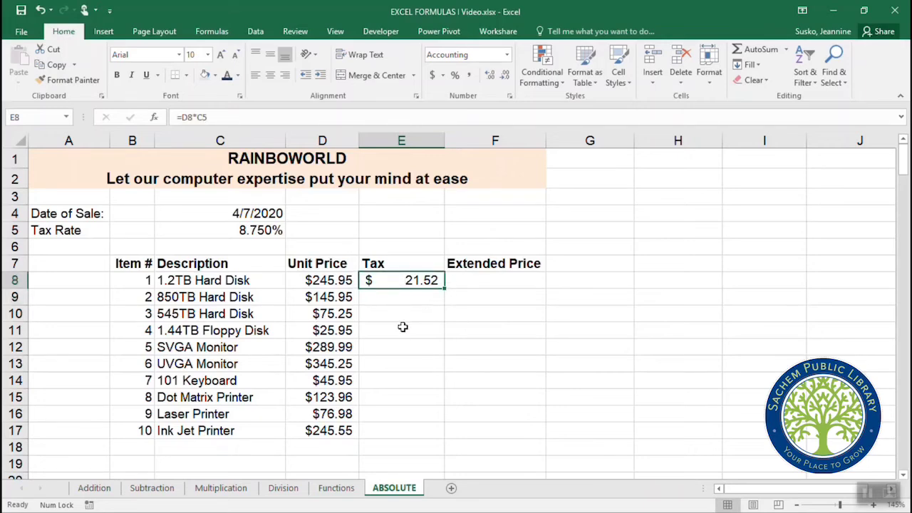
{"action": "left_click_drag", "start_coordinate": [444, 288], "coordinate": [445, 437]}
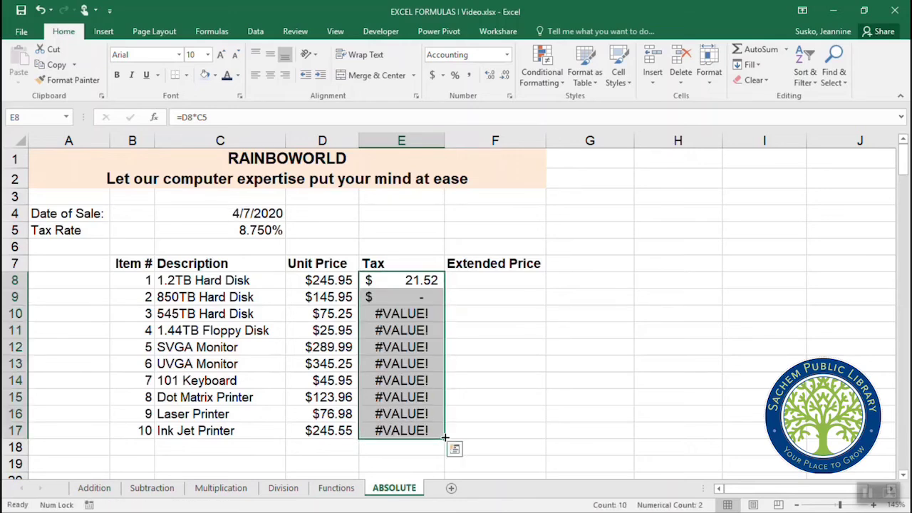
Examine which cells the tax formulas in E8, E9 and E10 refer to, leaving the formulas as they are.
{"action": "left_click", "coordinate": [429, 281]}
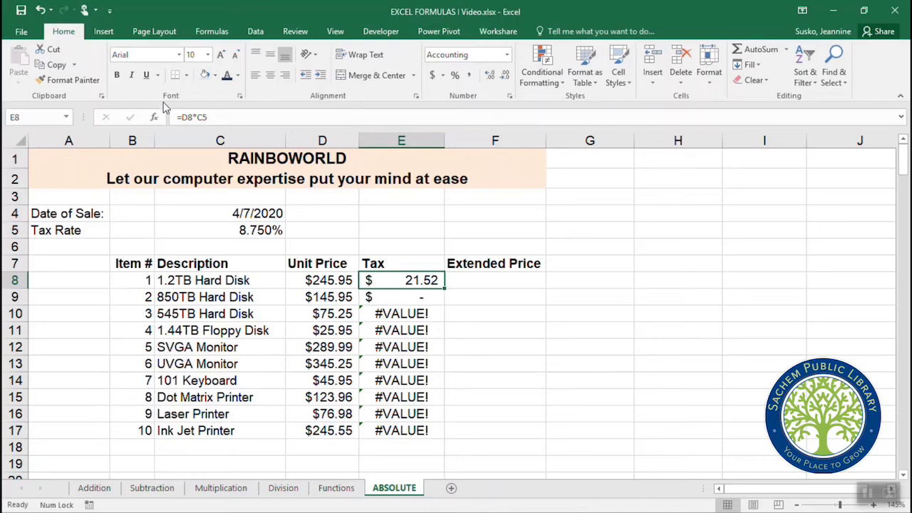
{"action": "double_click", "coordinate": [378, 281]}
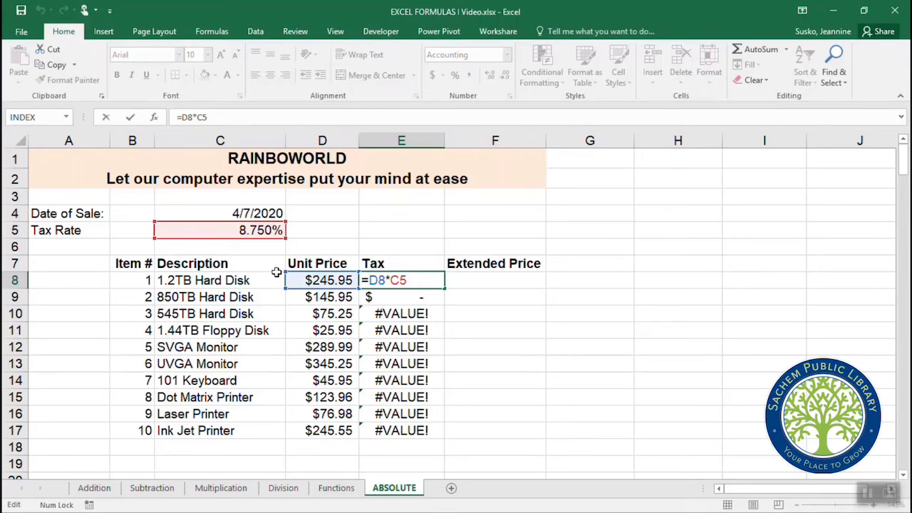
{"action": "key", "text": "Escape"}
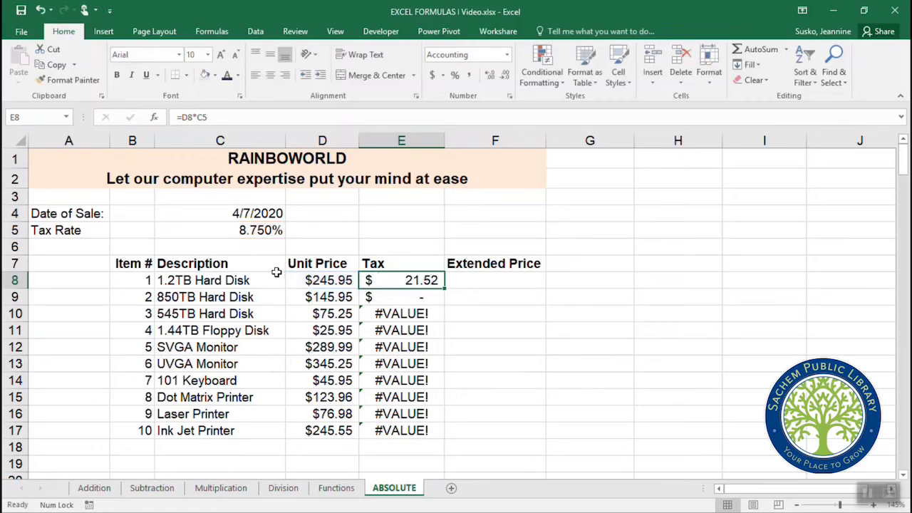
{"action": "left_click", "coordinate": [393, 300]}
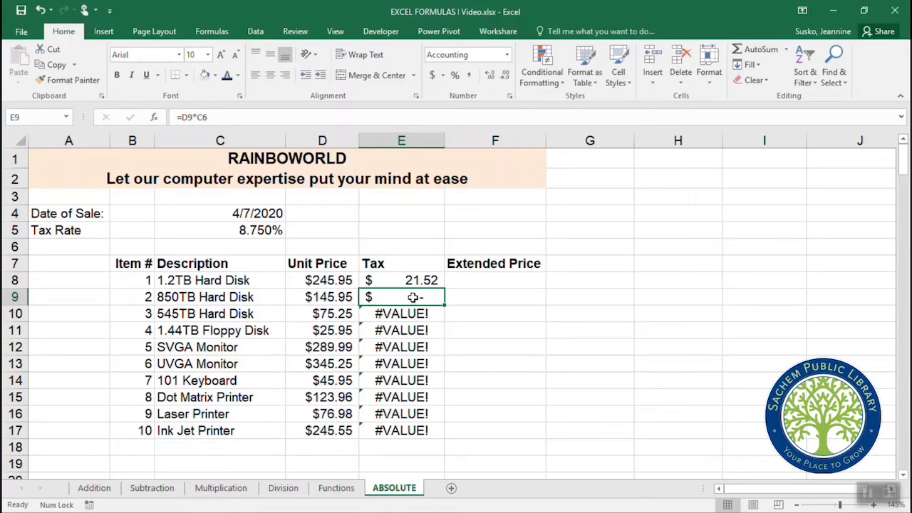
{"action": "double_click", "coordinate": [413, 300]}
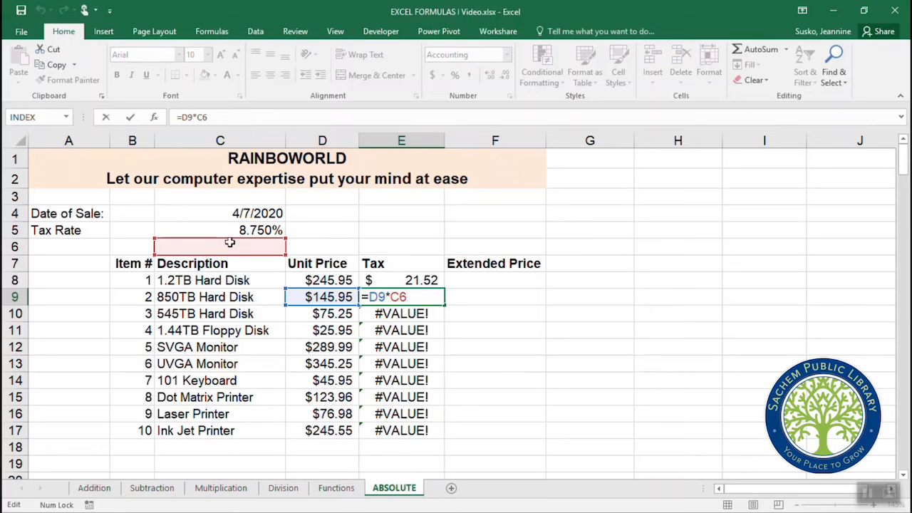
{"action": "key", "text": "ctrl+Return"}
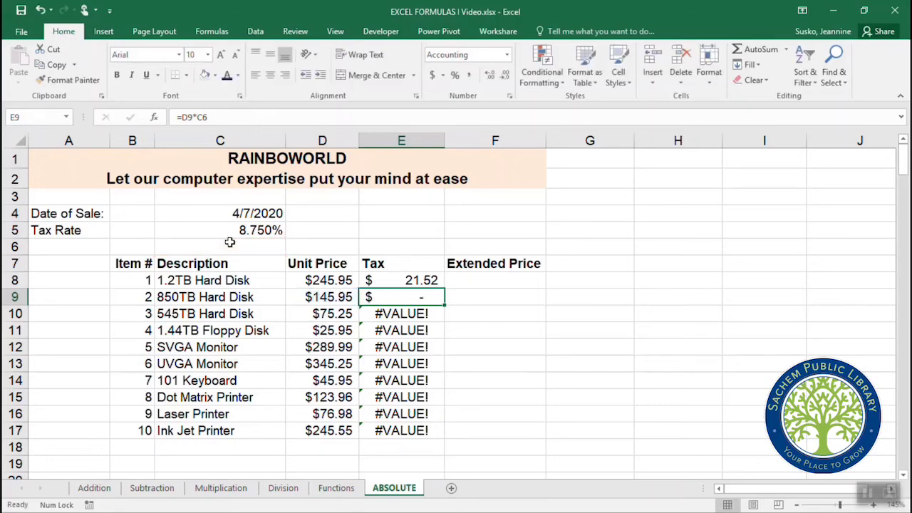
{"action": "left_click", "coordinate": [414, 315]}
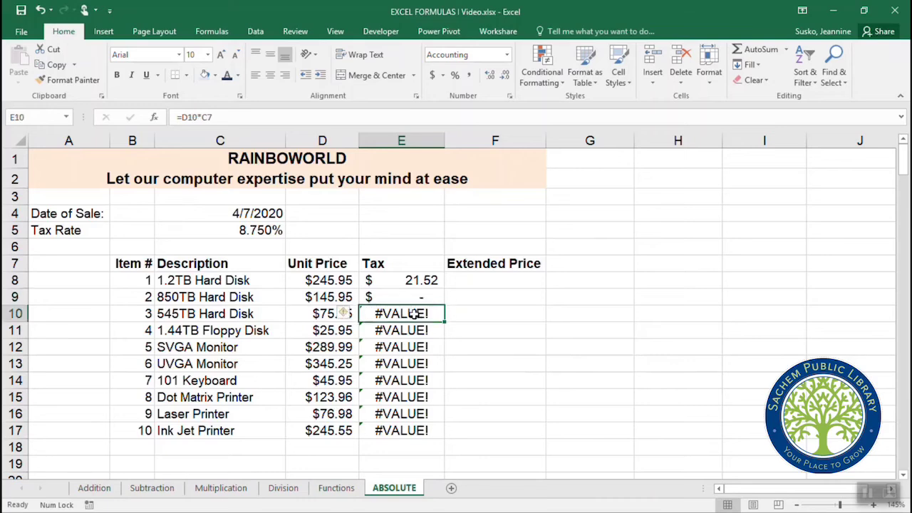
{"action": "double_click", "coordinate": [424, 314]}
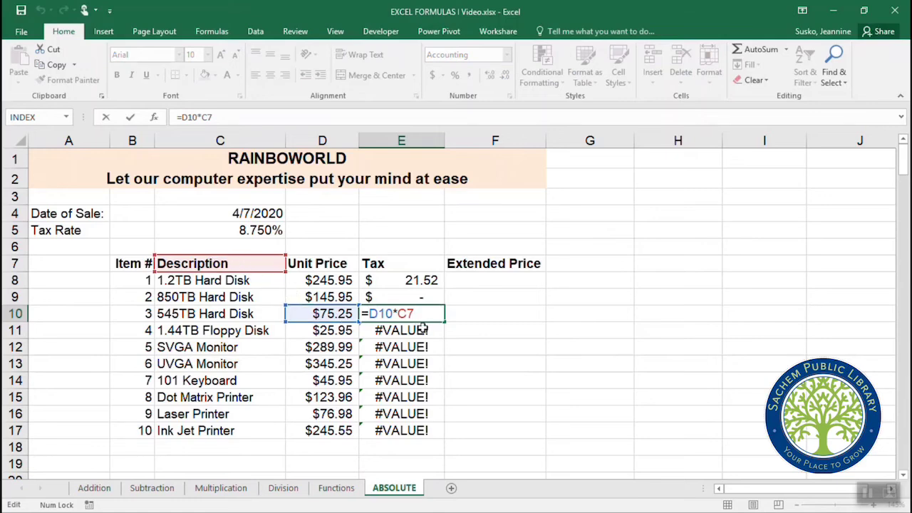
{"action": "key", "text": "Escape"}
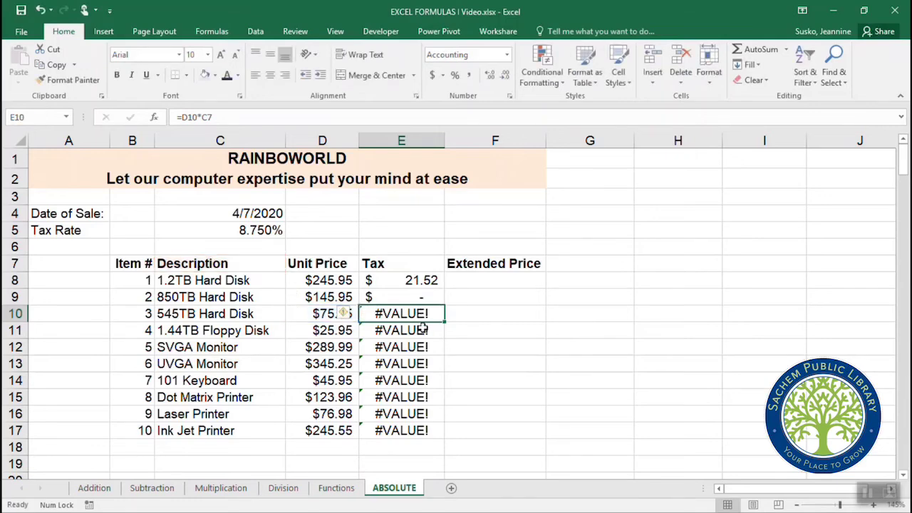
Clear the tax formulas from E8:E17.
{"action": "left_click_drag", "start_coordinate": [419, 280], "coordinate": [423, 425]}
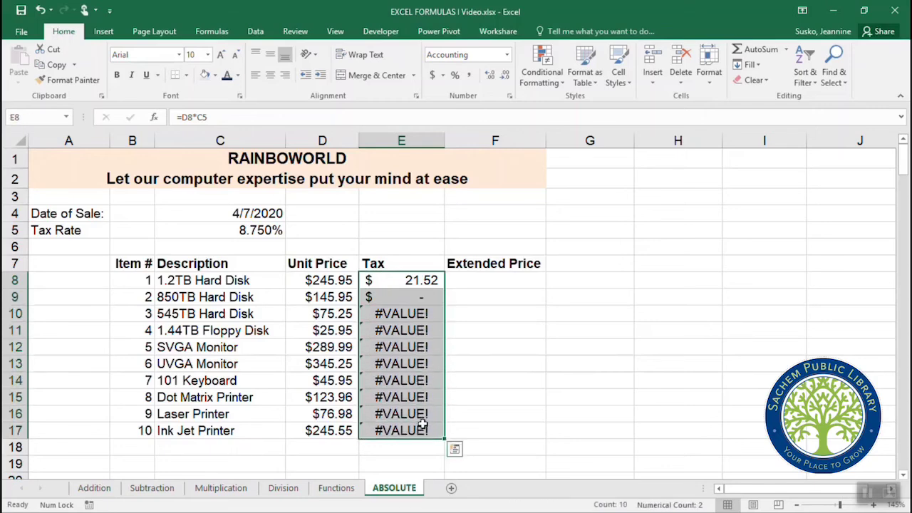
{"action": "key", "text": "Delete"}
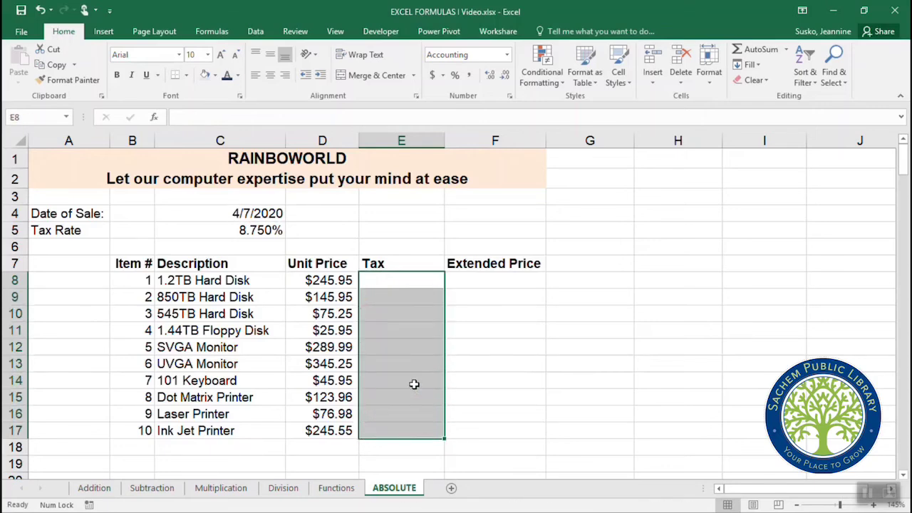
Calculate the first item's tax in E8 with the absolute-reference formula =D8*$C$5 and copy it down to E17.
{"action": "left_click", "coordinate": [407, 284]}
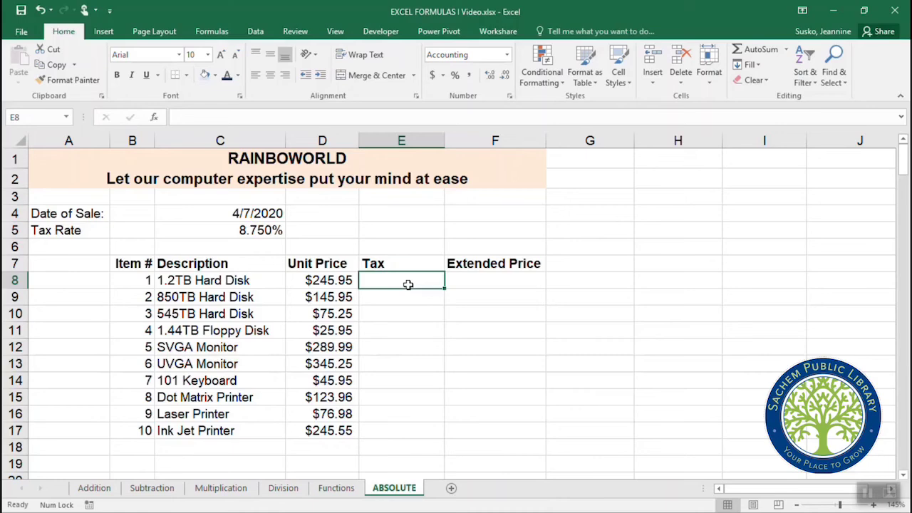
{"action": "type", "text": "="}
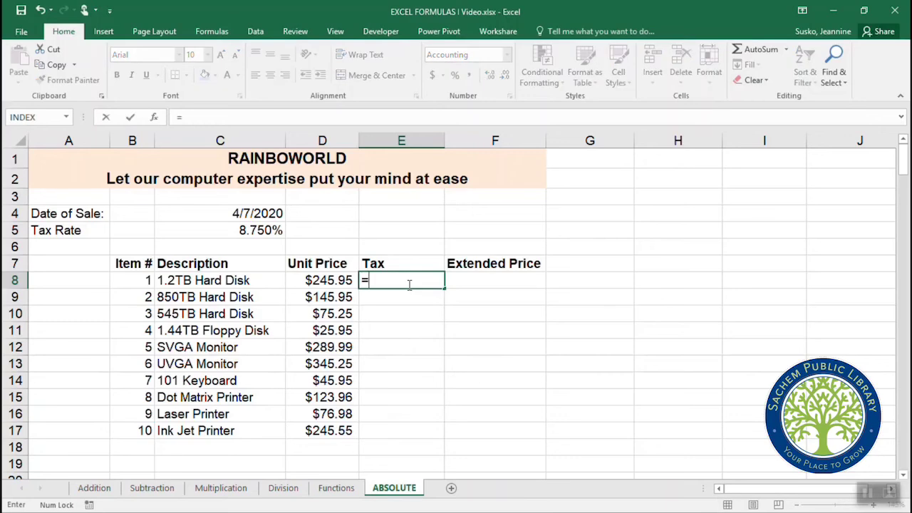
{"action": "left_click", "coordinate": [332, 283]}
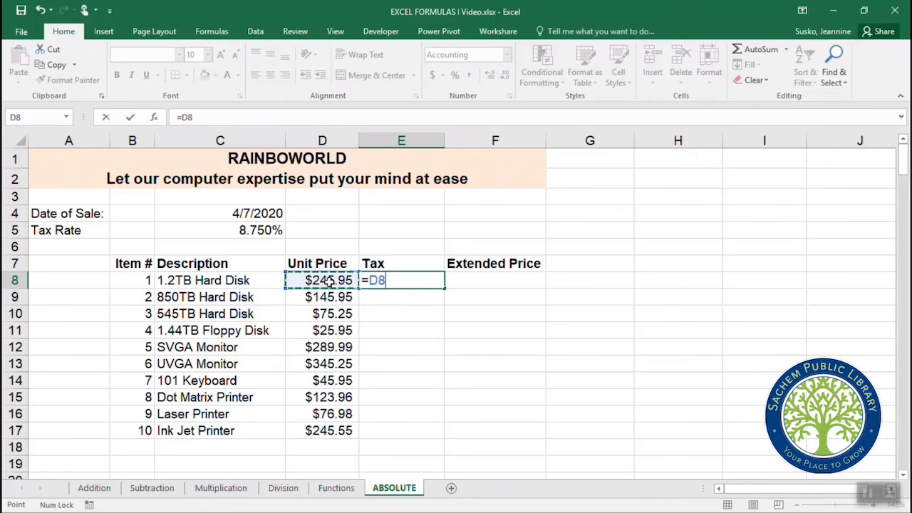
{"action": "type", "text": "*"}
{"action": "left_click", "coordinate": [232, 230]}
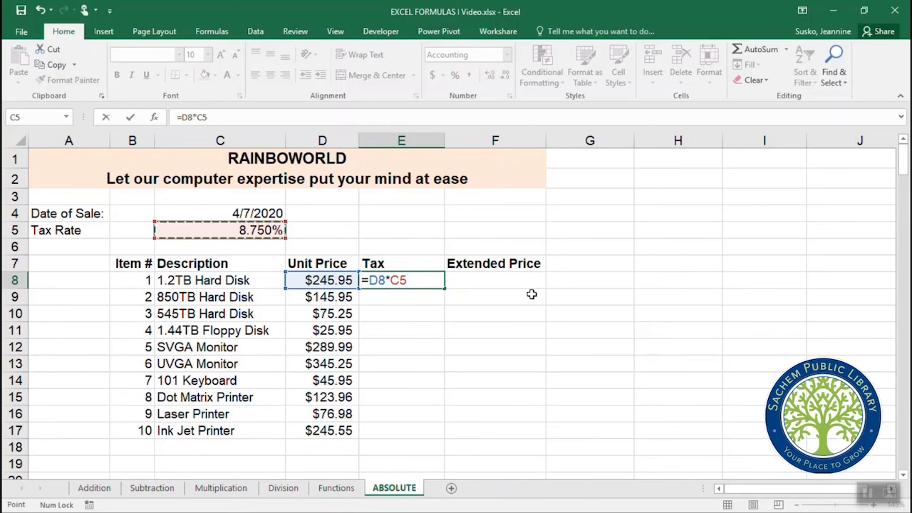
{"action": "key", "text": "F4"}
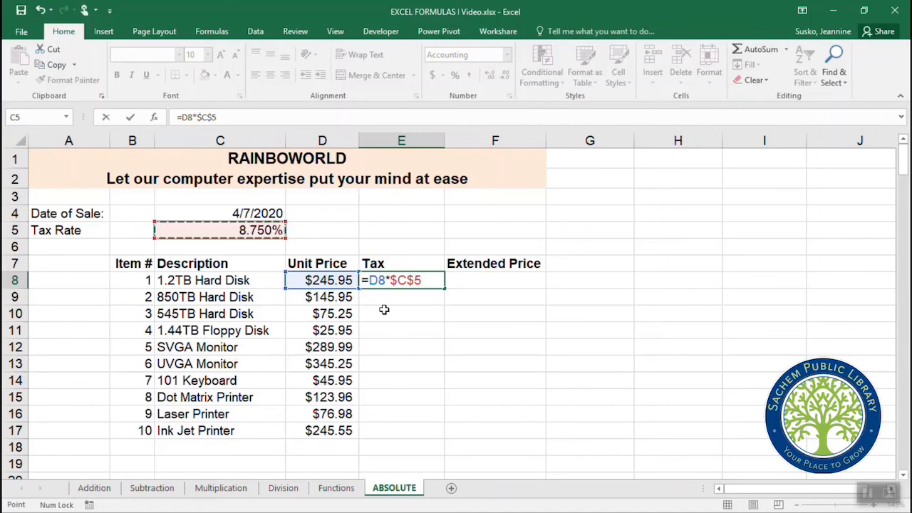
{"action": "key", "text": "Return"}
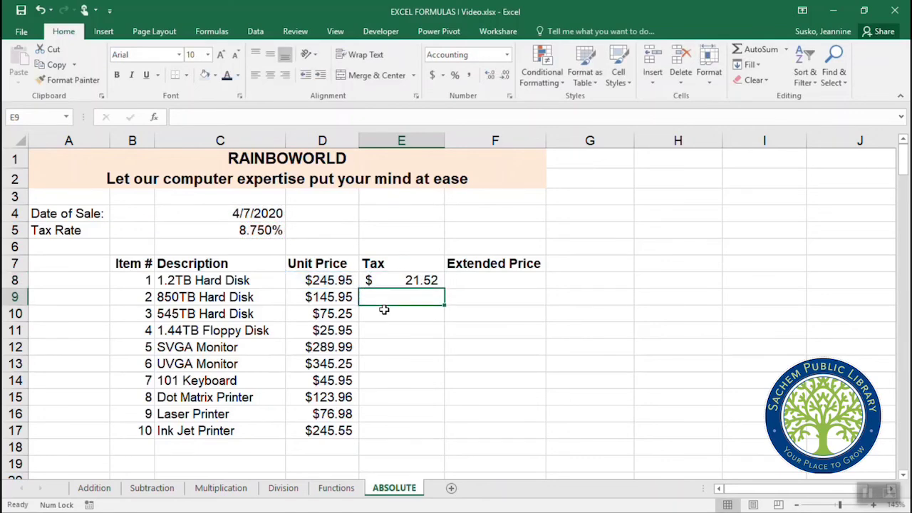
{"action": "left_click", "coordinate": [388, 282]}
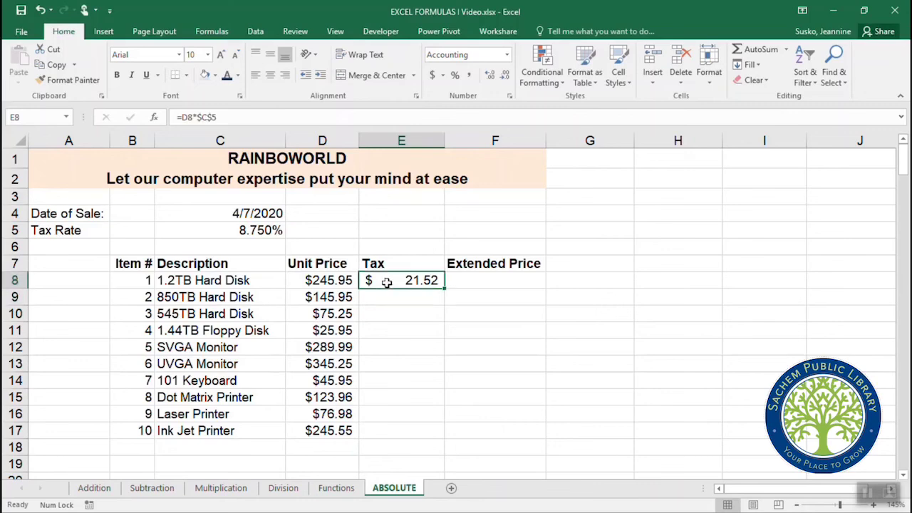
{"action": "double_click", "coordinate": [444, 288]}
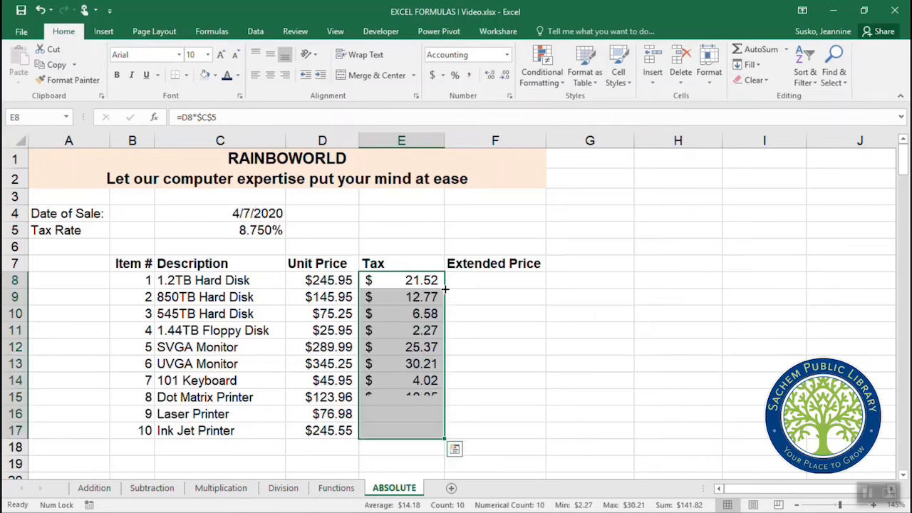
Examine which cells the copied tax formula in E9 refers to, leaving the formula as it is.
{"action": "left_click", "coordinate": [405, 297]}
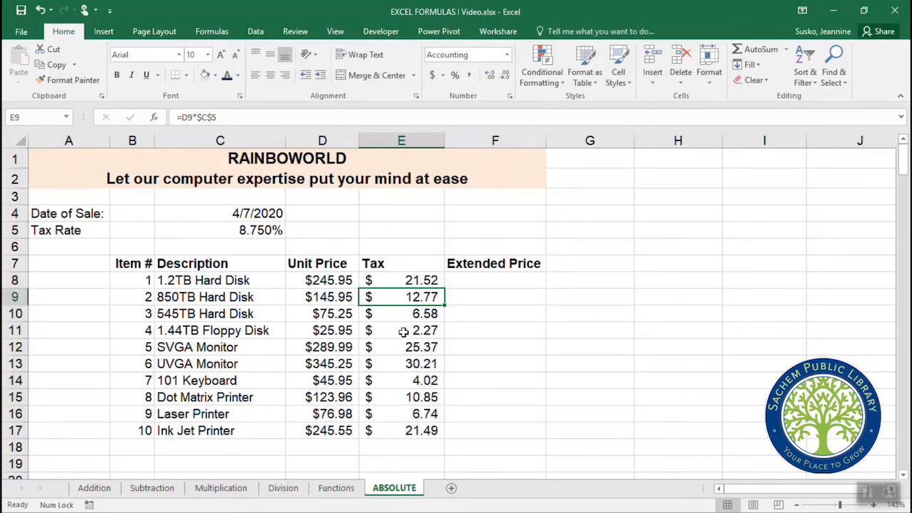
{"action": "double_click", "coordinate": [402, 296]}
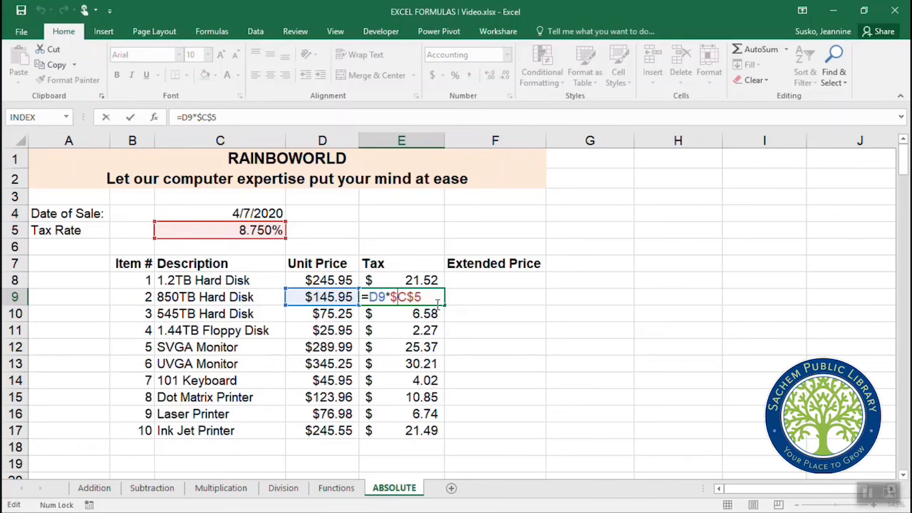
{"action": "key", "text": "ctrl+Return"}
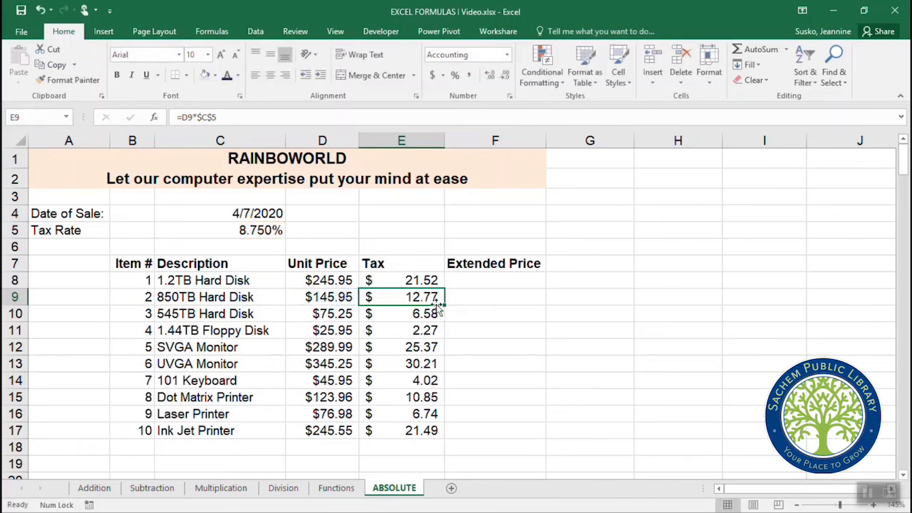